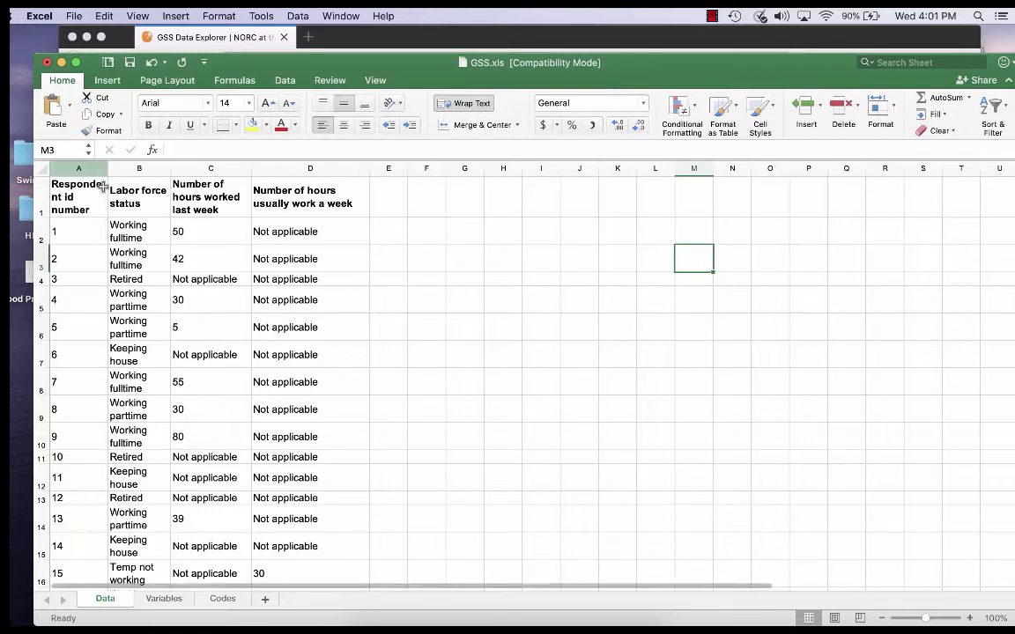
- Widen the Respondent id number column and sort the whole data table by Number of hours worked last week, expanding the selection
{"action": "left_click_drag", "start_coordinate": [111, 167], "coordinate": [133, 167]}
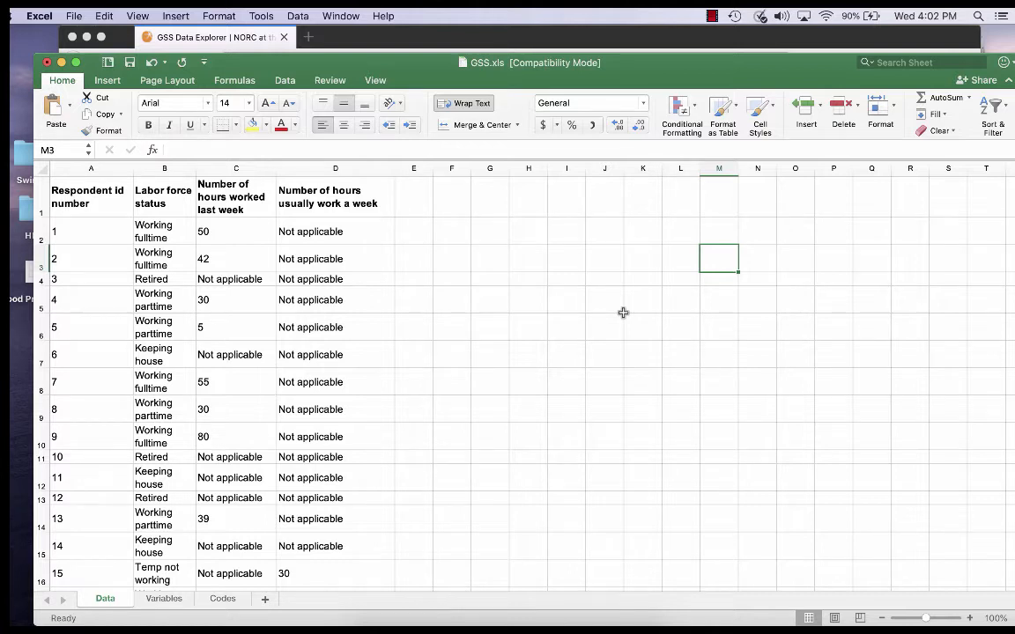
{"action": "left_click", "coordinate": [229, 168]}
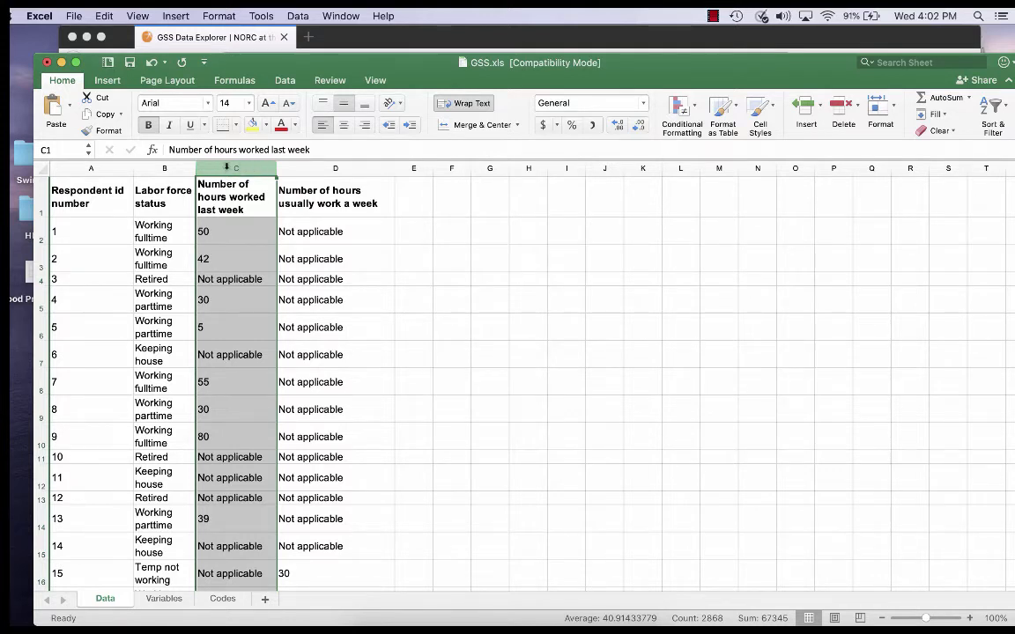
{"action": "left_click", "coordinate": [285, 80]}
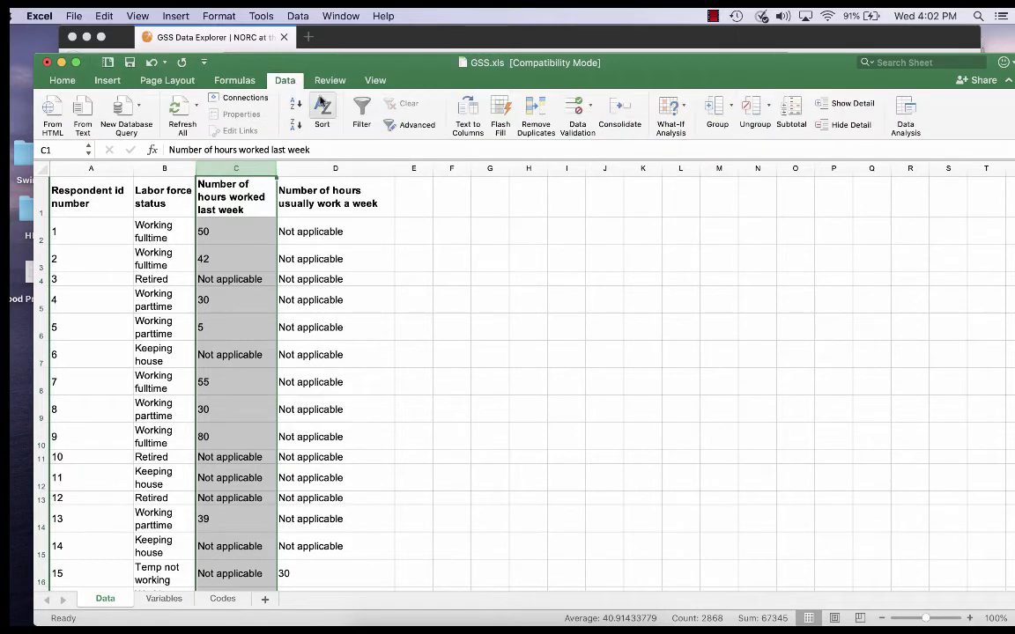
{"action": "left_click", "coordinate": [321, 106]}
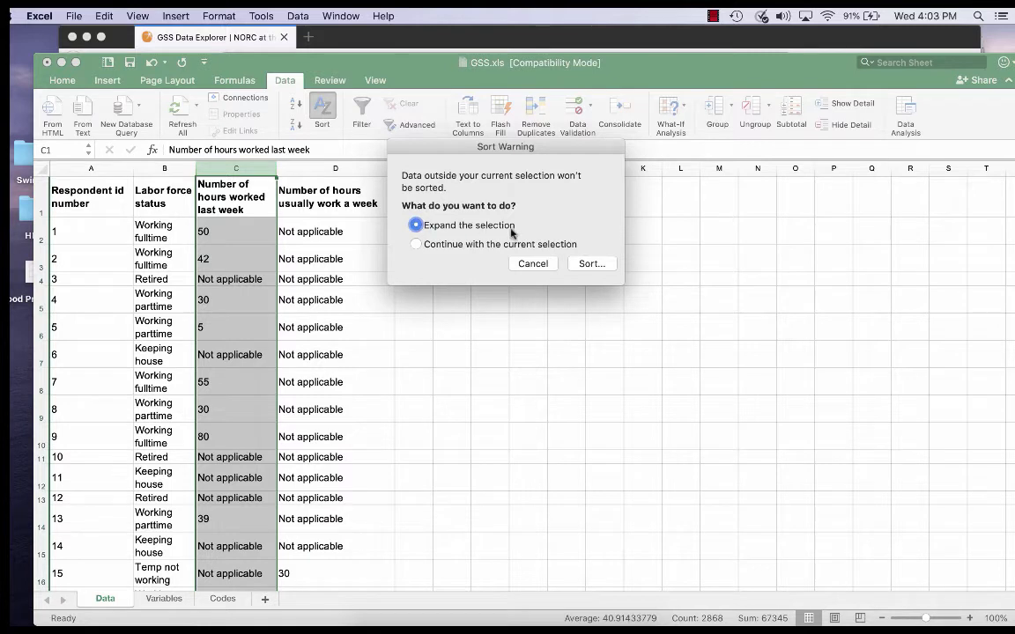
{"action": "left_click", "coordinate": [589, 263]}
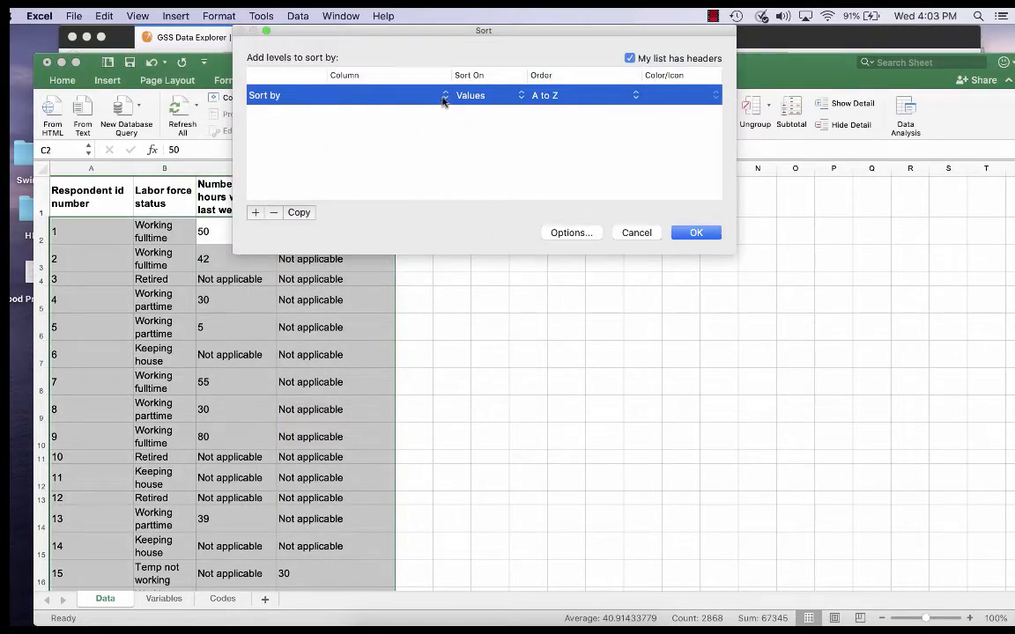
{"action": "left_click", "coordinate": [398, 95]}
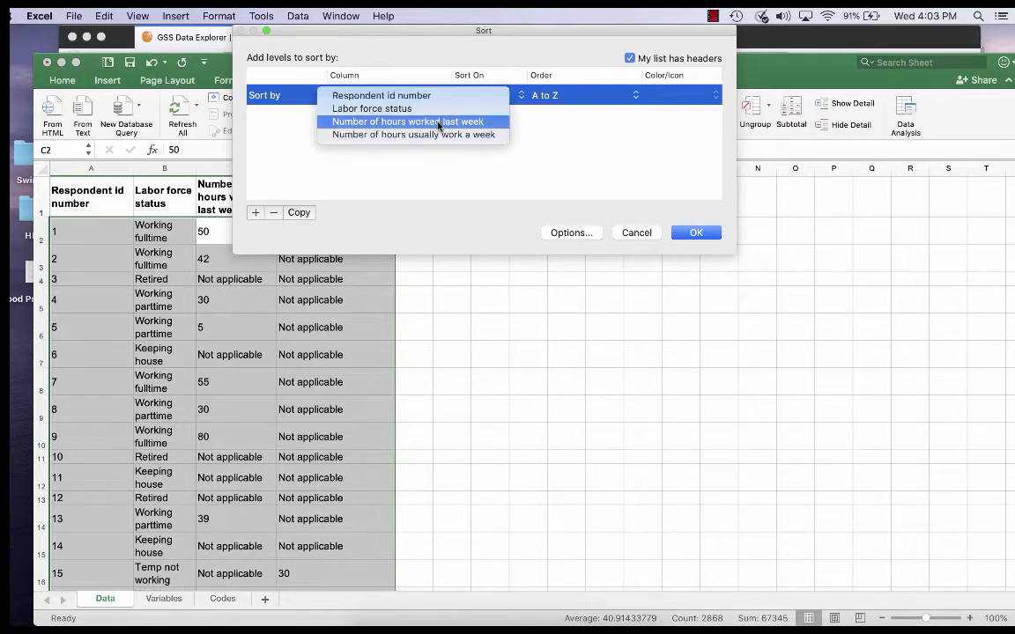
{"action": "left_click", "coordinate": [438, 124]}
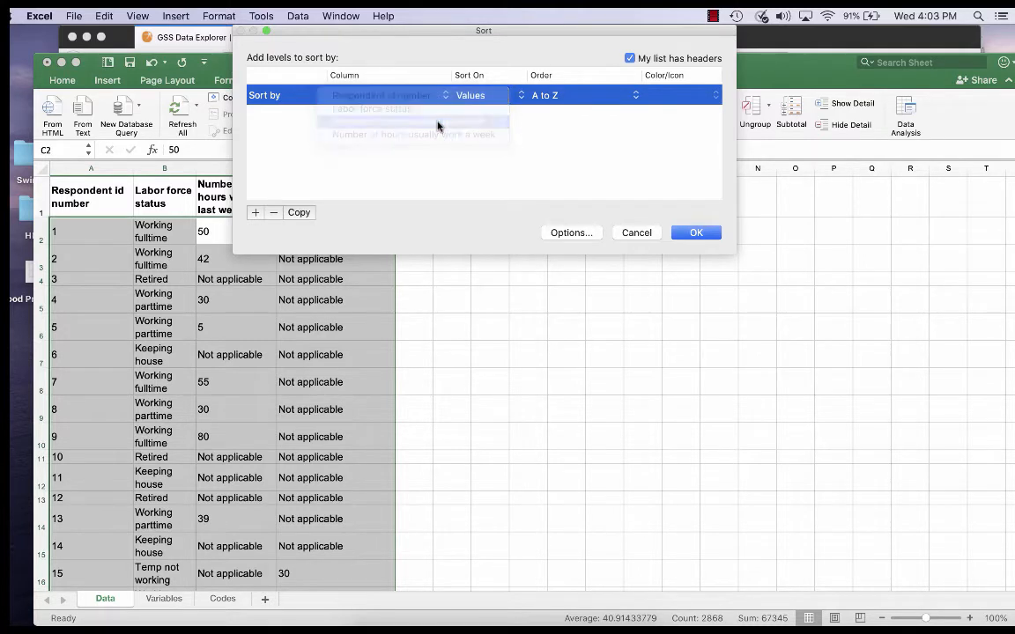
{"action": "left_click", "coordinate": [696, 233]}
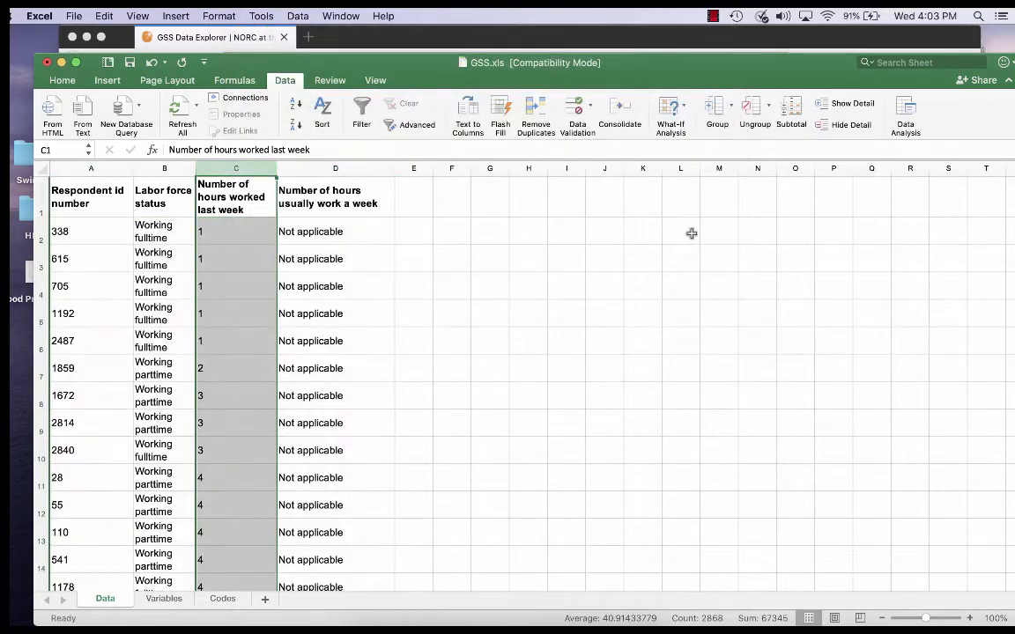
- Examine the sorted Number of hours worked last week column down to where the non-numeric answers begin
{"action": "scroll", "coordinate": [216, 315], "scroll_direction": "down", "scroll_amount": 4}
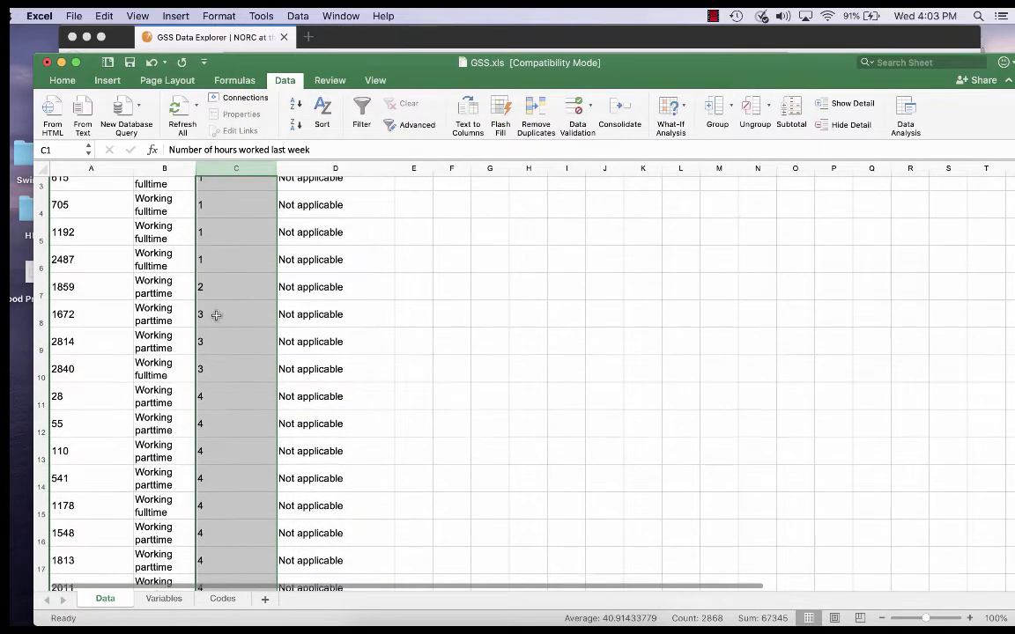
{"action": "scroll", "coordinate": [216, 314], "scroll_direction": "down", "scroll_amount": 20}
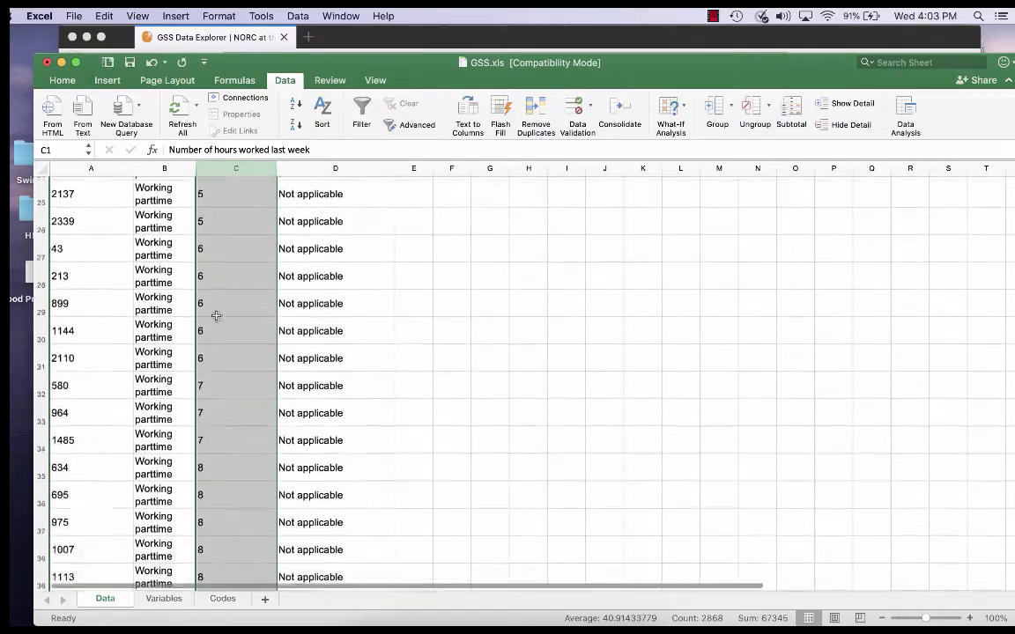
{"action": "scroll", "coordinate": [215, 315], "scroll_direction": "down", "scroll_amount": 20}
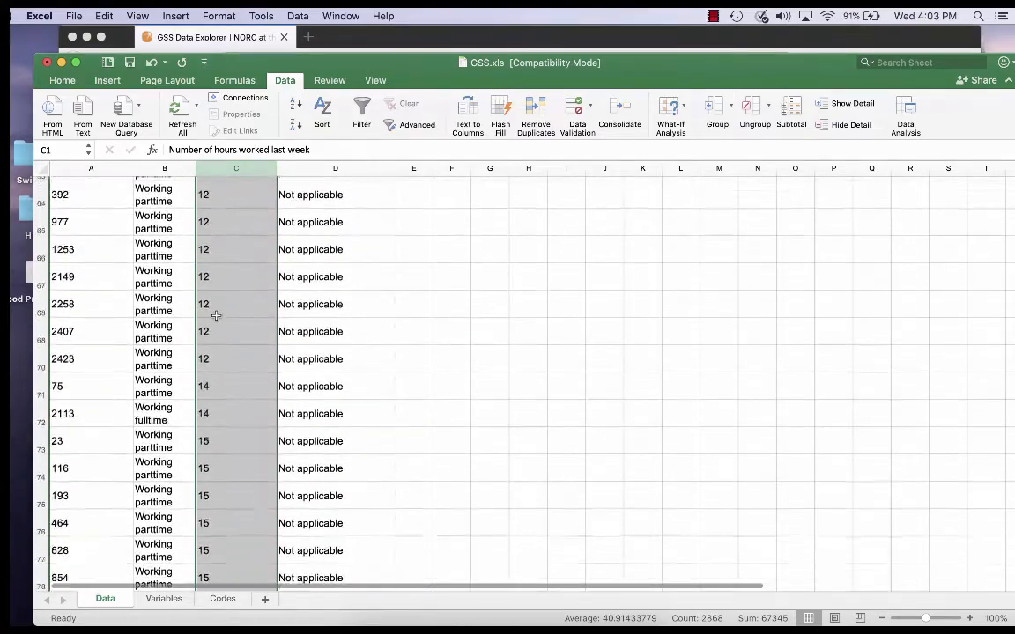
{"action": "scroll", "coordinate": [216, 315], "scroll_direction": "down", "scroll_amount": 20}
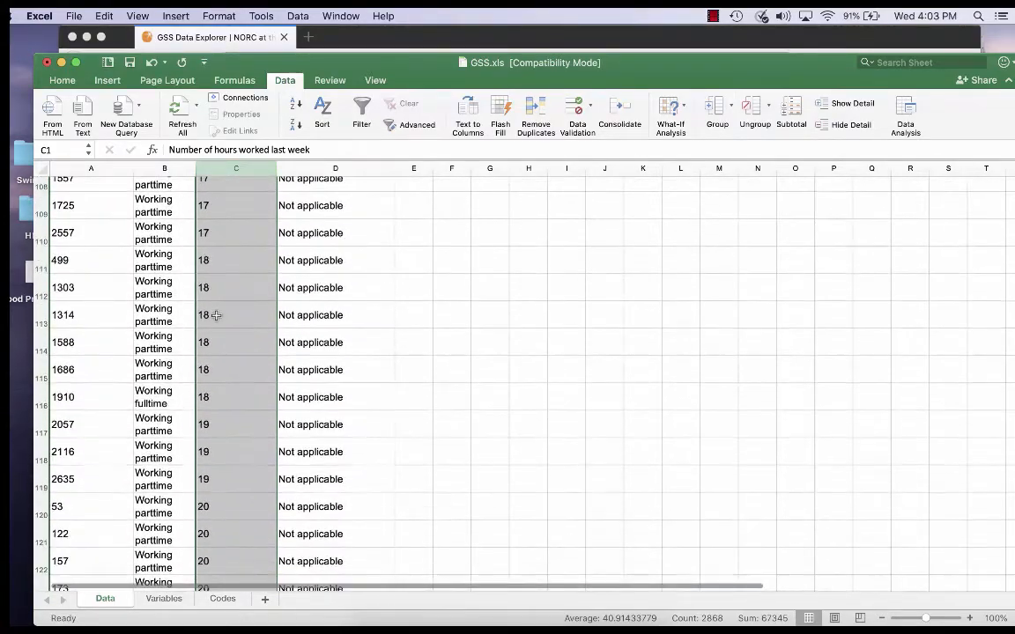
{"action": "scroll", "coordinate": [215, 315], "scroll_direction": "down", "scroll_amount": 20}
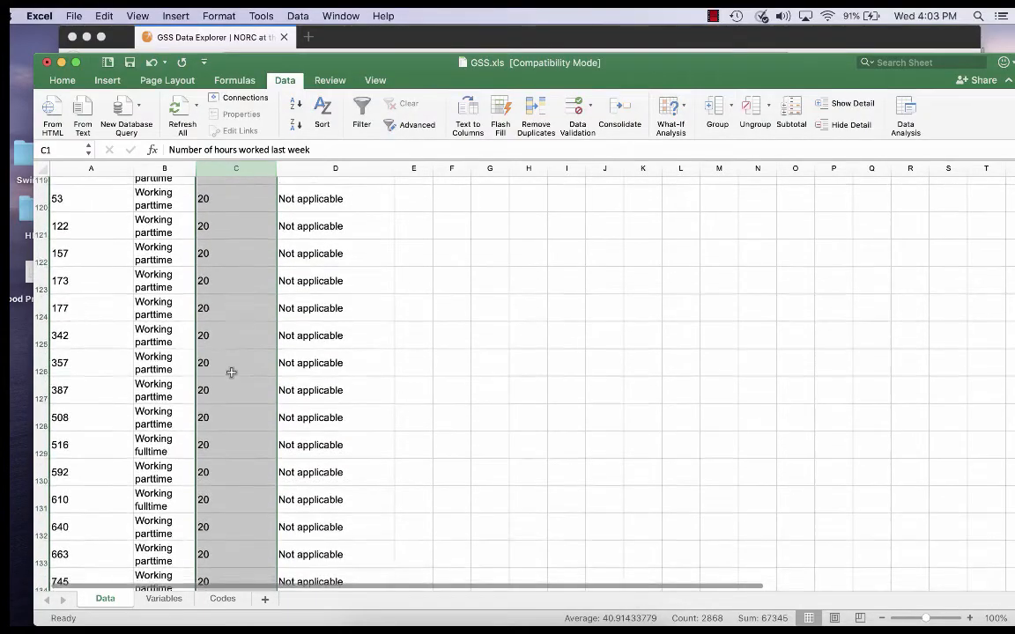
{"action": "scroll", "coordinate": [231, 372], "scroll_direction": "down", "scroll_amount": 20}
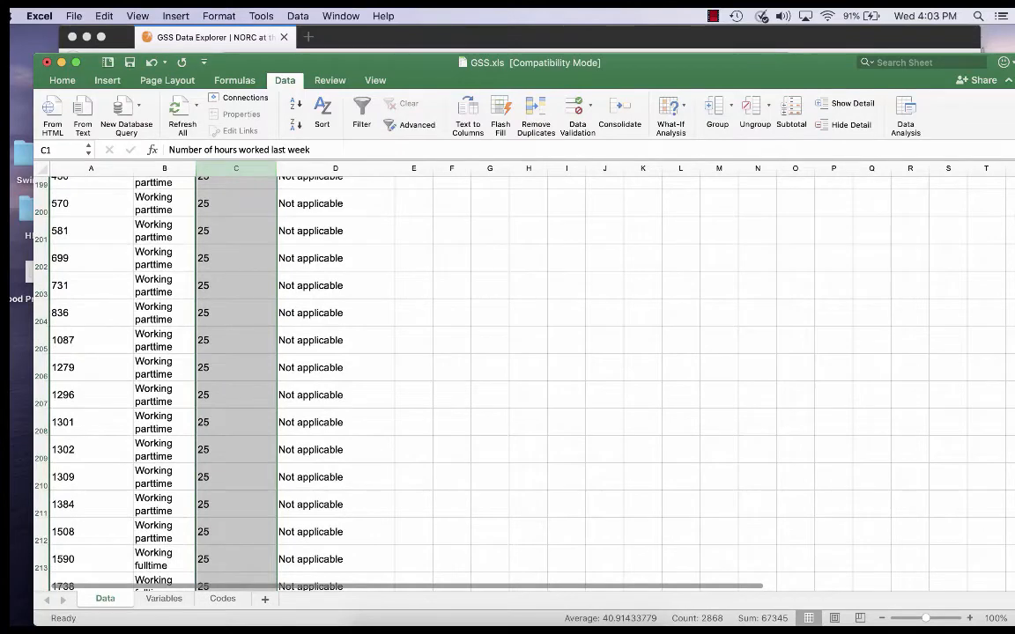
{"action": "scroll", "coordinate": [912, 196], "scroll_direction": "up", "scroll_amount": 1}
{"action": "scroll", "coordinate": [1009, 253], "scroll_direction": "down", "scroll_amount": 20}
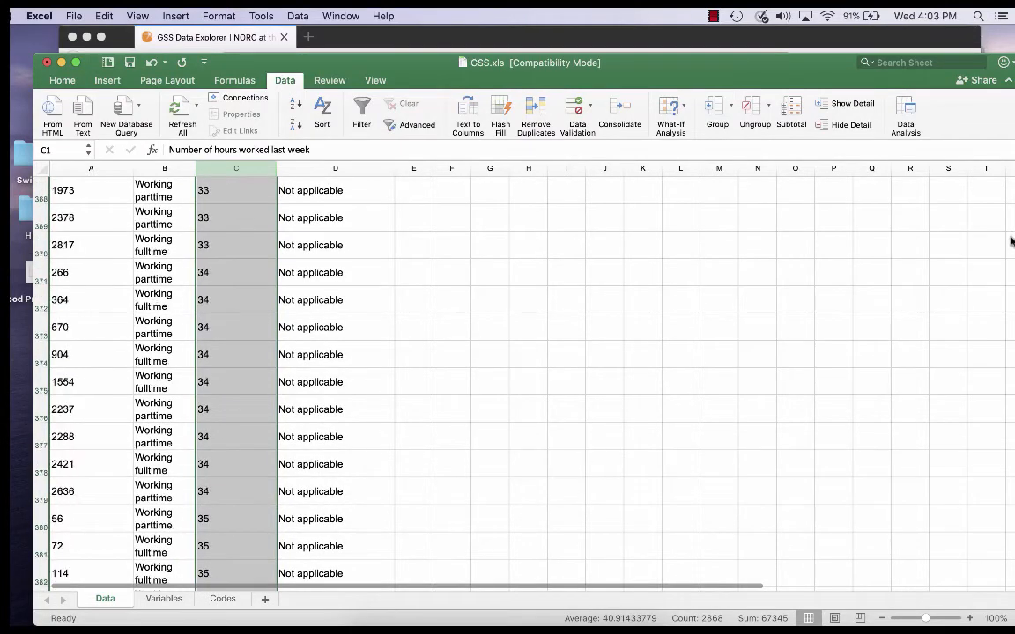
{"action": "scroll", "coordinate": [1009, 254], "scroll_direction": "down", "scroll_amount": 20}
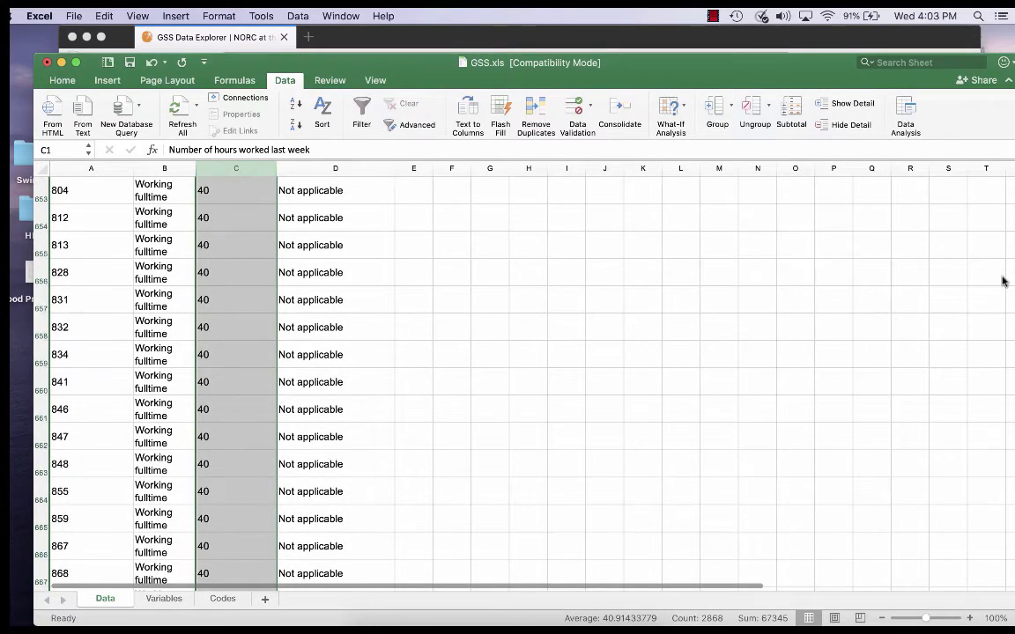
{"action": "scroll", "coordinate": [1002, 286], "scroll_direction": "down", "scroll_amount": 20}
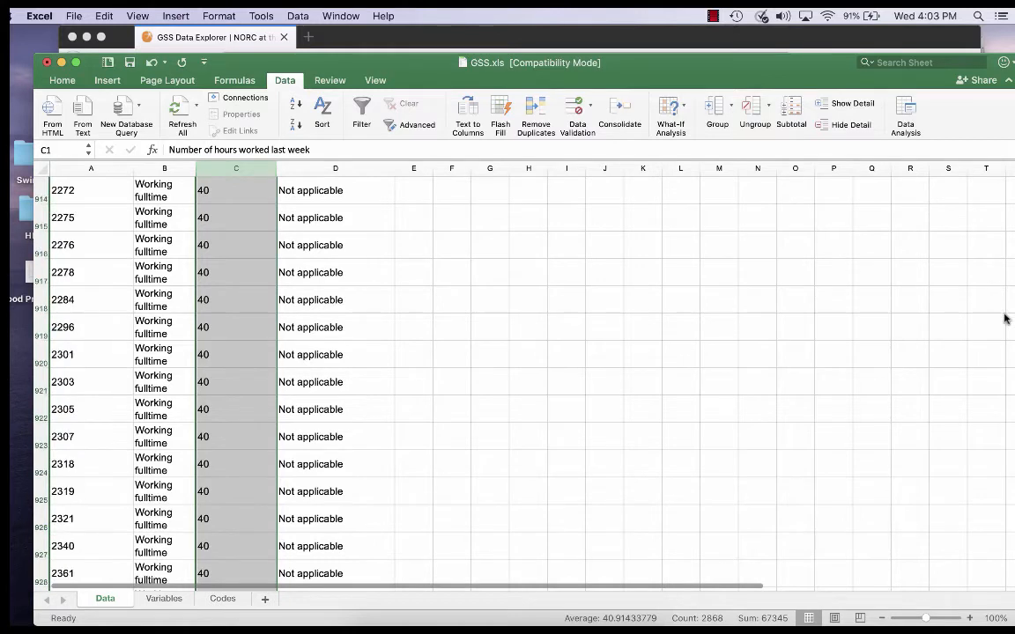
{"action": "scroll", "coordinate": [1011, 374], "scroll_direction": "up", "scroll_amount": 7}
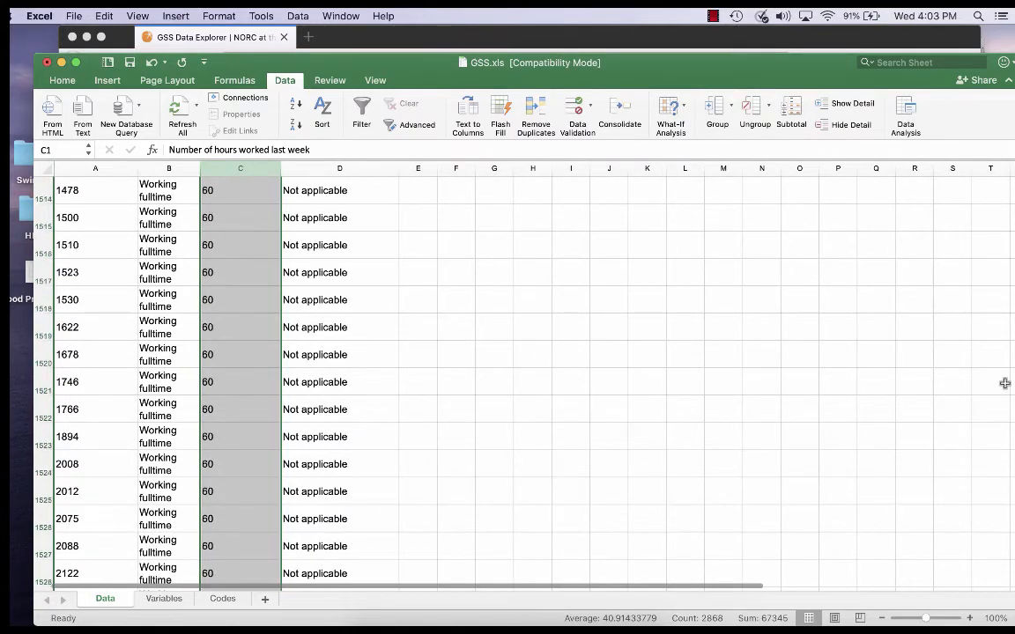
{"action": "scroll", "coordinate": [520, 379], "scroll_direction": "down", "scroll_amount": 11}
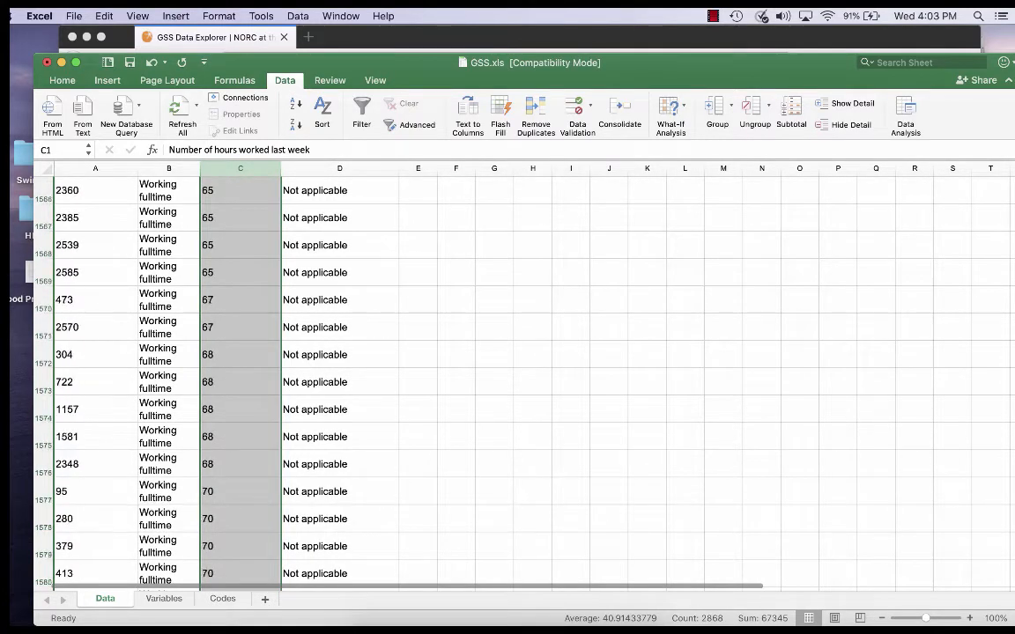
{"action": "scroll", "coordinate": [520, 379], "scroll_direction": "down", "scroll_amount": 20}
{"action": "scroll", "coordinate": [520, 379], "scroll_direction": "up", "scroll_amount": 20}
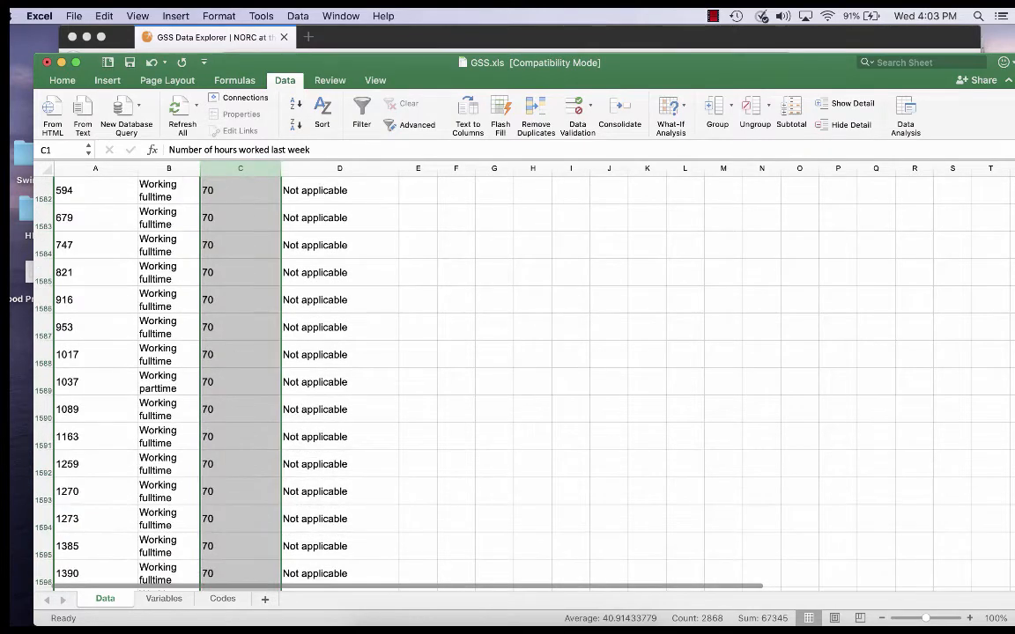
{"action": "scroll", "coordinate": [520, 379], "scroll_direction": "down", "scroll_amount": 6}
{"action": "scroll", "coordinate": [853, 339], "scroll_direction": "down", "scroll_amount": 15}
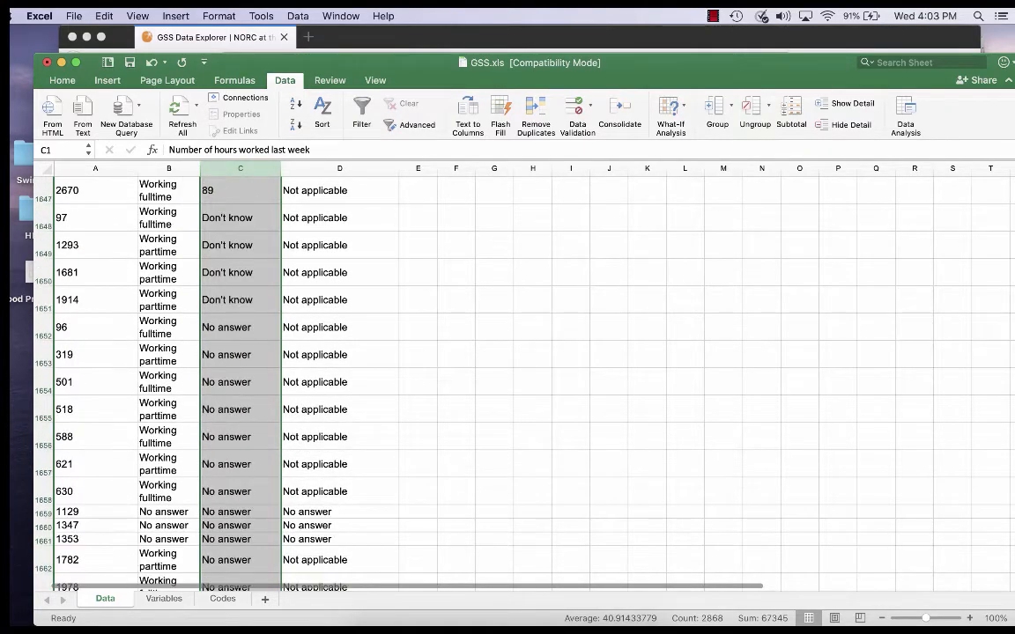
{"action": "scroll", "coordinate": [853, 340], "scroll_direction": "up", "scroll_amount": 2}
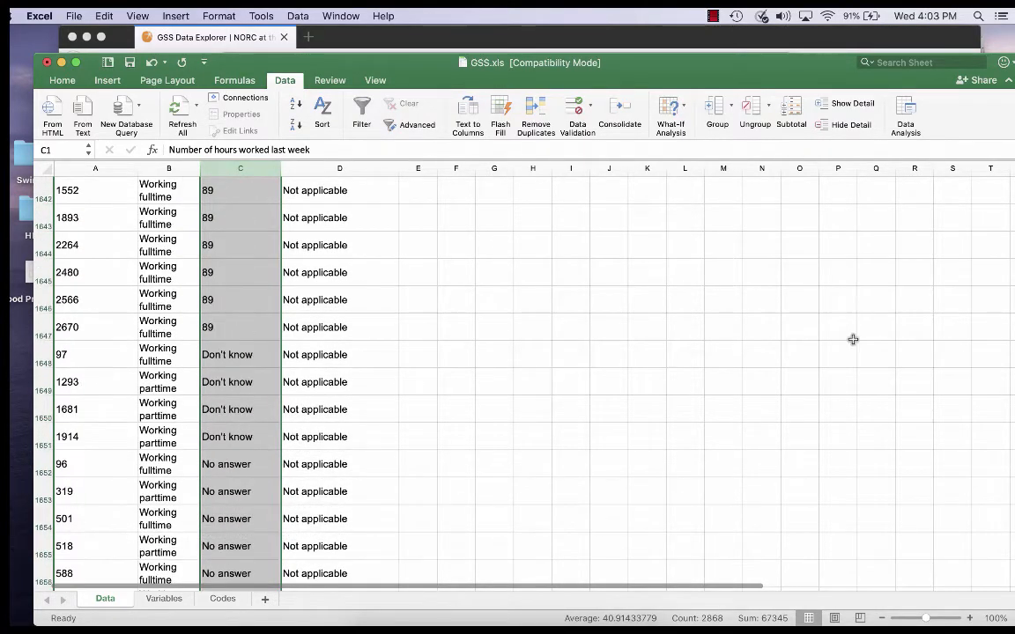
- Delete rows 1648 through 2868, which hold the Don't know, No answer and Not applicable answers for hours worked last week
{"action": "left_click", "coordinate": [39, 357]}
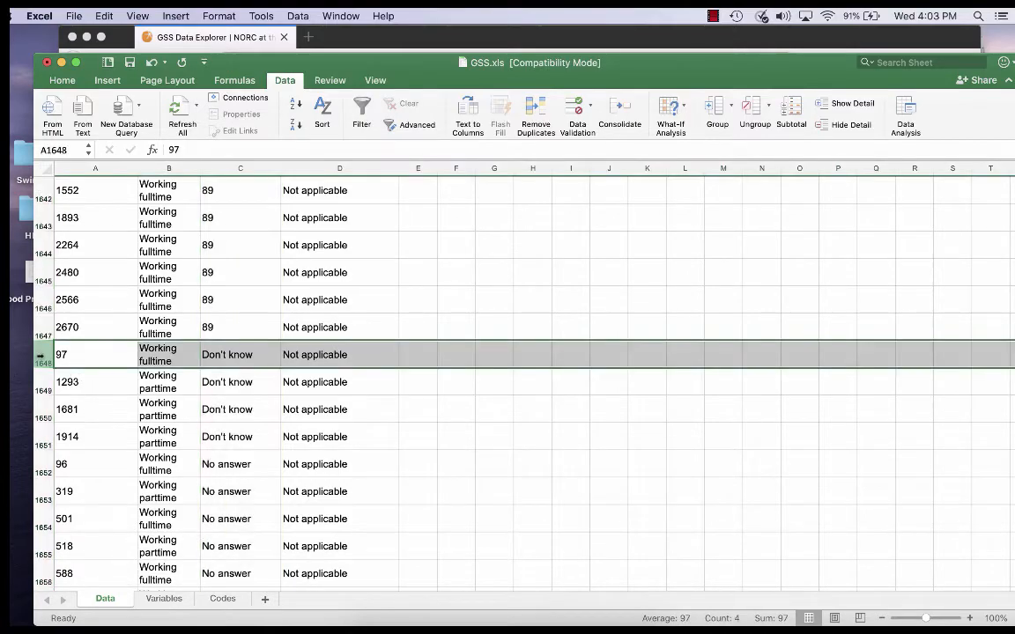
{"action": "left_click_drag", "start_coordinate": [39, 357], "coordinate": [46, 401]}
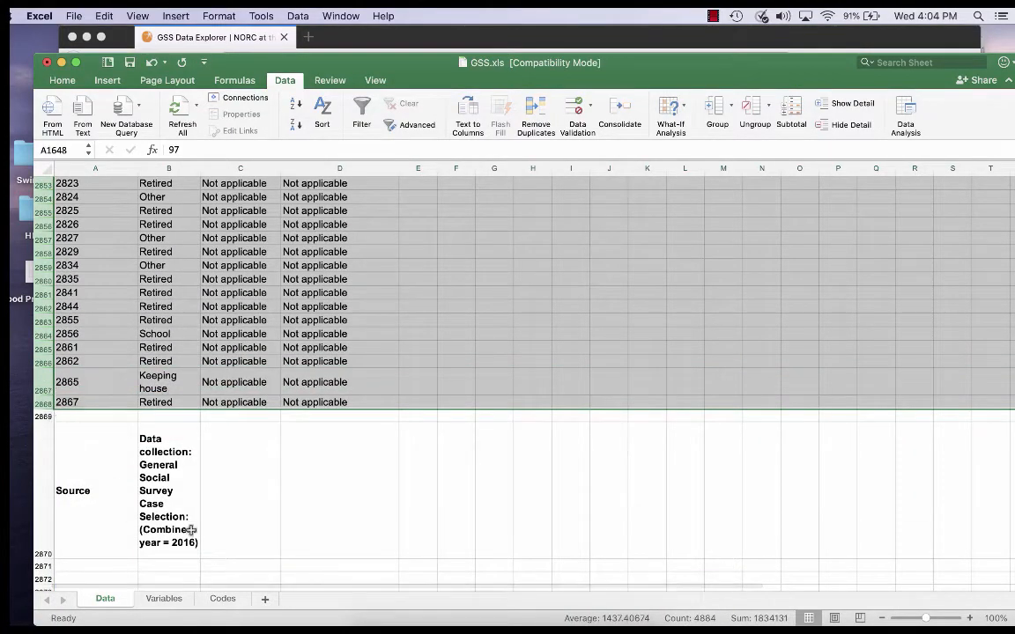
{"action": "left_click", "coordinate": [100, 19]}
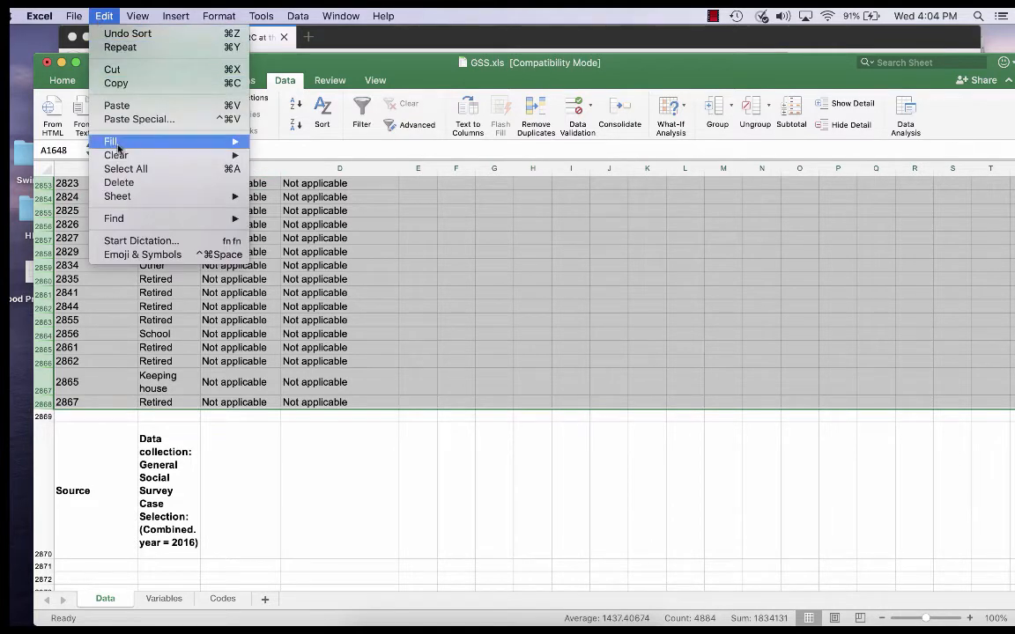
{"action": "left_click", "coordinate": [132, 185]}
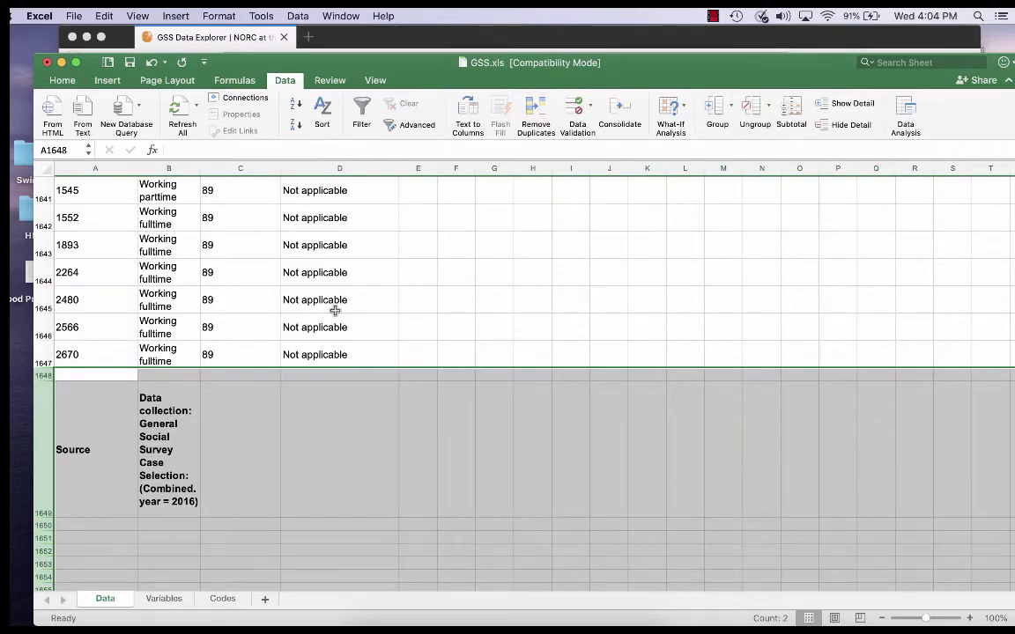
- Switch to the GSS Data Explorer page in Firefox, read the Labor force status survey question, and close the browser window
{"action": "scroll", "coordinate": [472, 294], "scroll_direction": "up", "scroll_amount": 5}
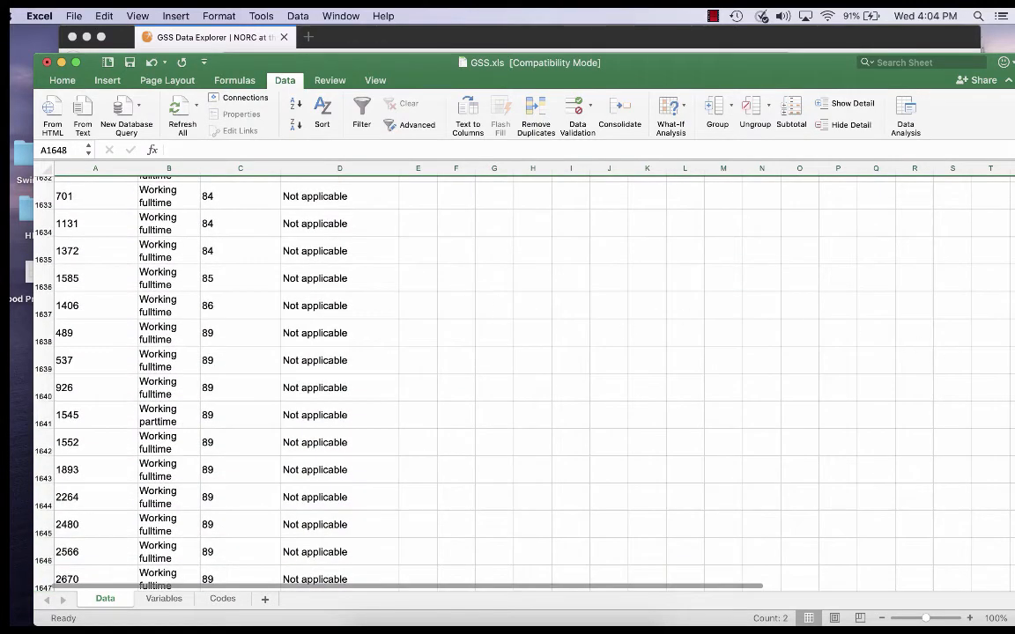
{"action": "left_click_drag", "start_coordinate": [1011, 317], "coordinate": [1008, 182]}
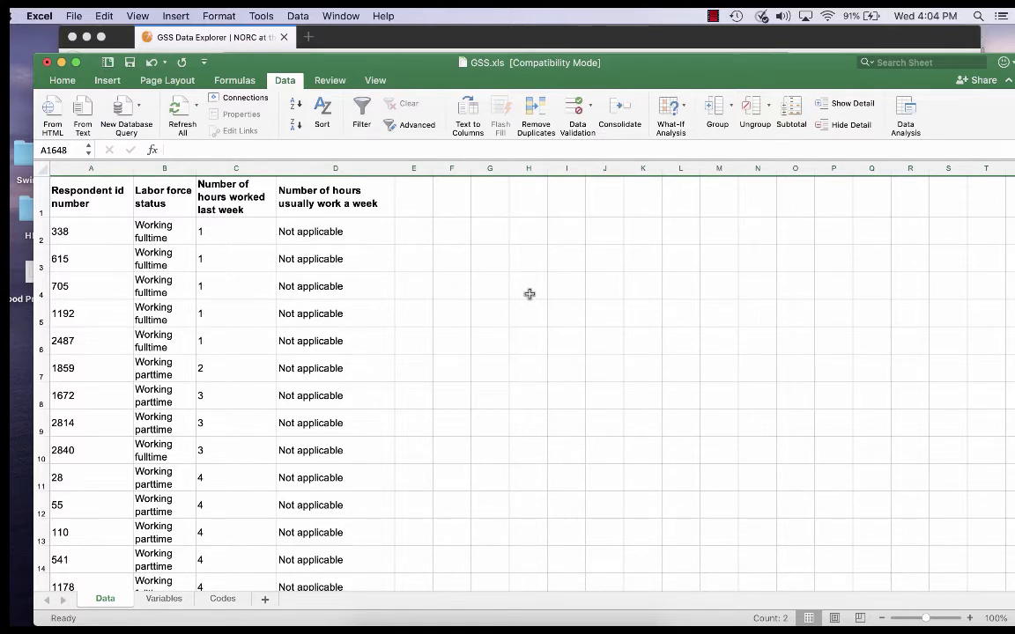
{"action": "left_click", "coordinate": [216, 37]}
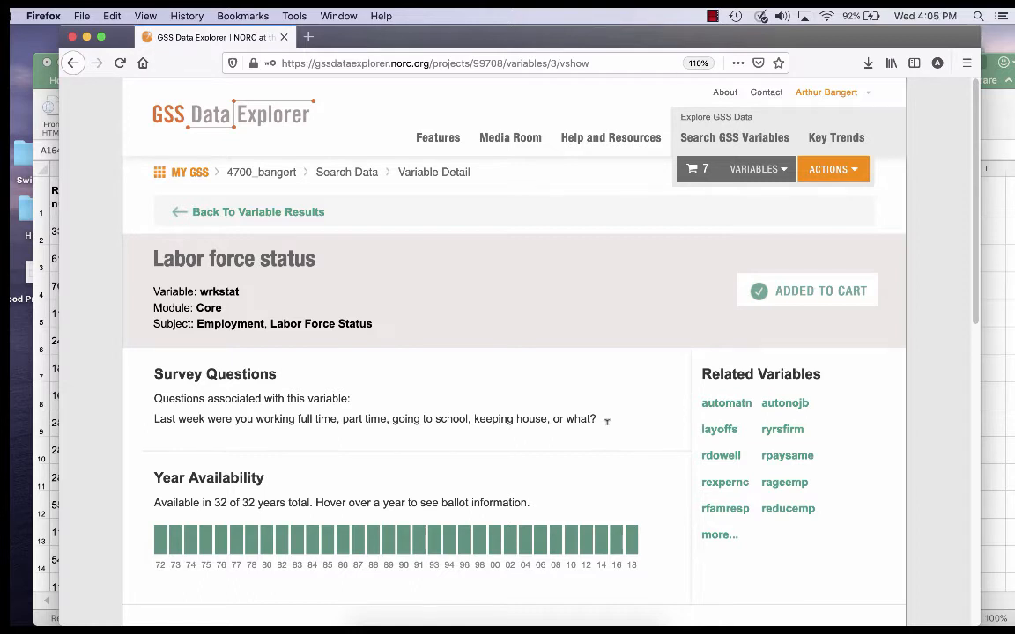
{"action": "left_click", "coordinate": [73, 37]}
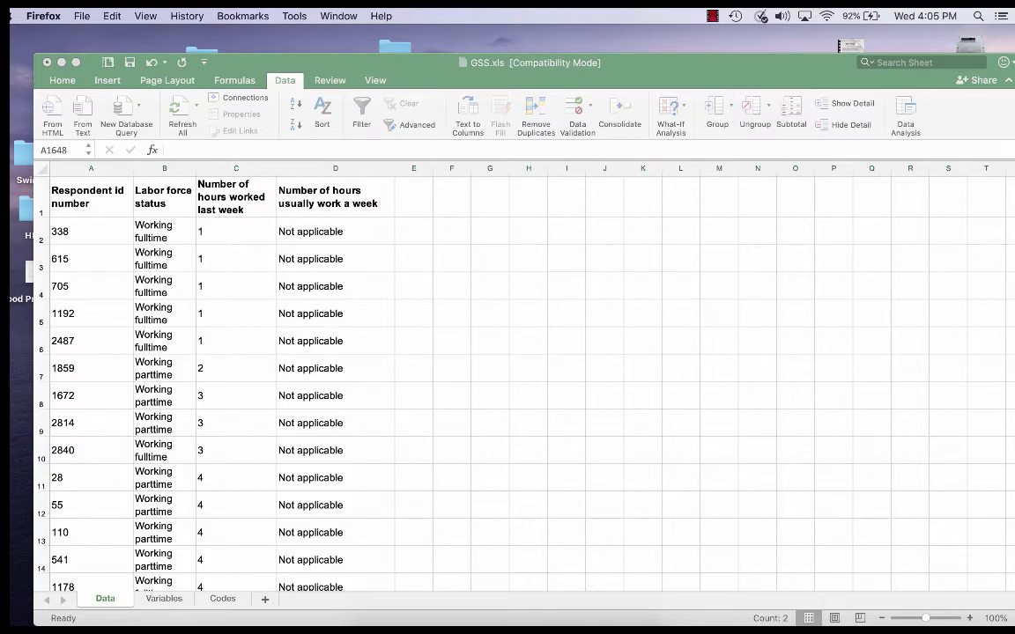
- Bring up the Codes document in Word and place its window beside the GSS spreadsheet so the data columns stay visible
{"action": "left_click", "coordinate": [476, 629]}
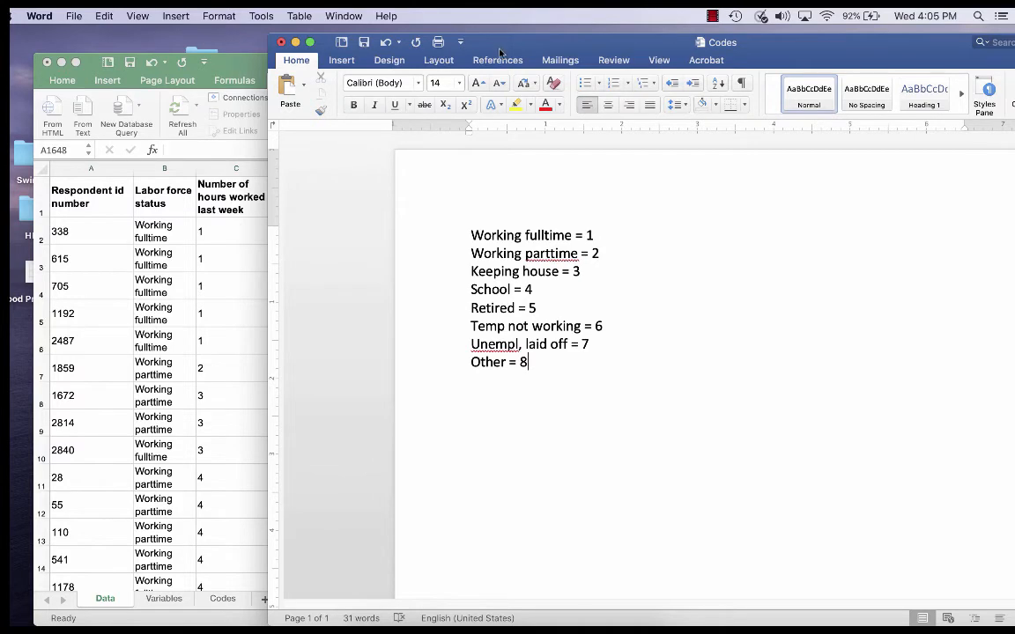
{"action": "left_click_drag", "start_coordinate": [451, 46], "coordinate": [539, 46]}
{"action": "mouse_move", "coordinate": [618, 46]}
{"action": "left_mouse_down"}
{"action": "mouse_move", "coordinate": [670, 48]}
{"action": "mouse_move", "coordinate": [614, 53]}
{"action": "left_mouse_up"}
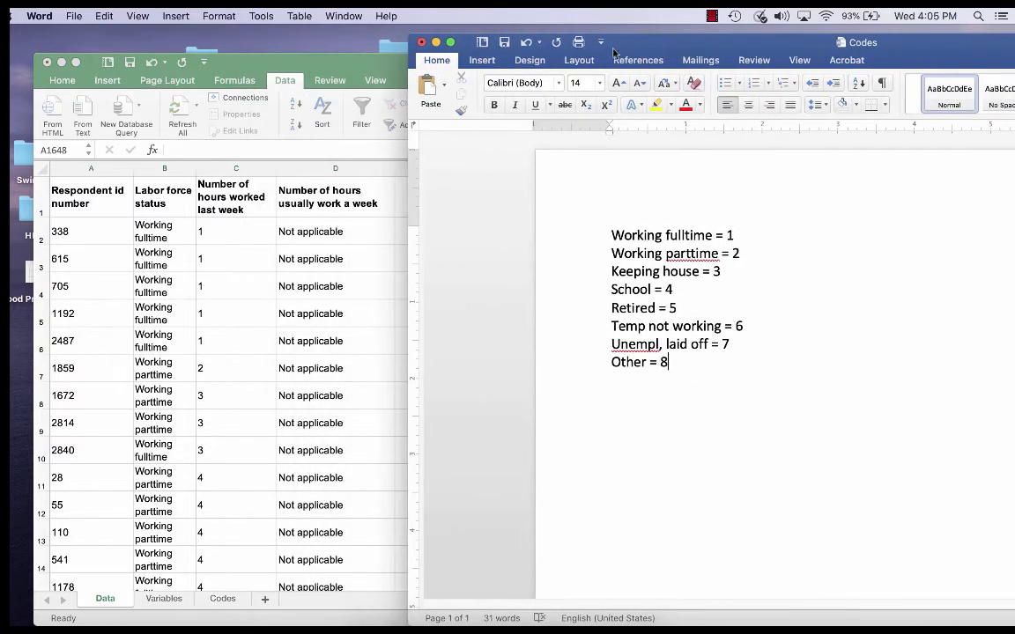
- Open Replace for the Labor force status column in the GSS spreadsheet and clear the previous search and replacement text
{"action": "double_click", "coordinate": [202, 63]}
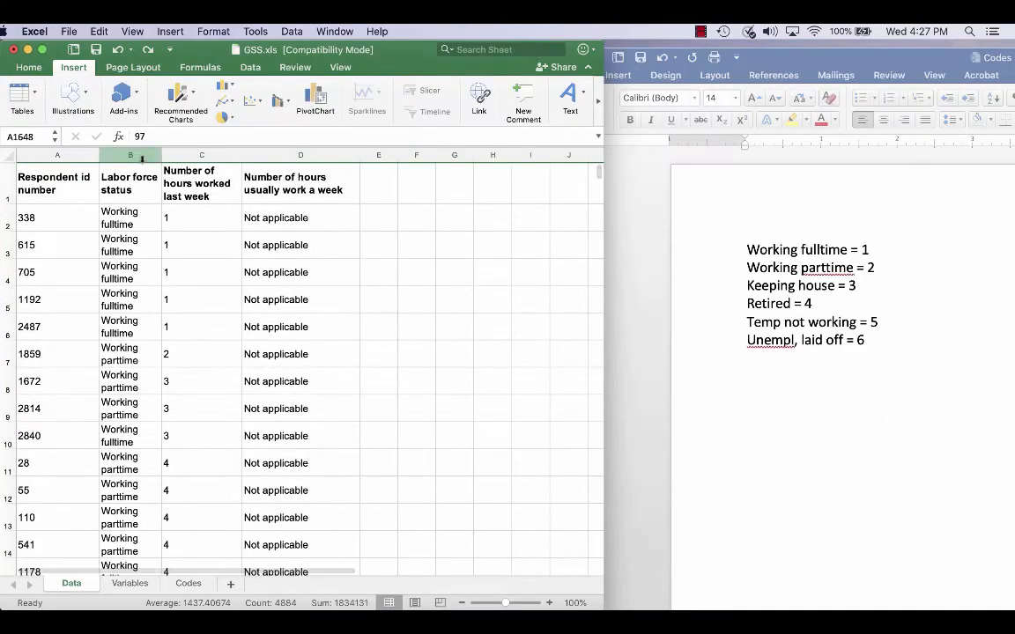
{"action": "left_click", "coordinate": [141, 157]}
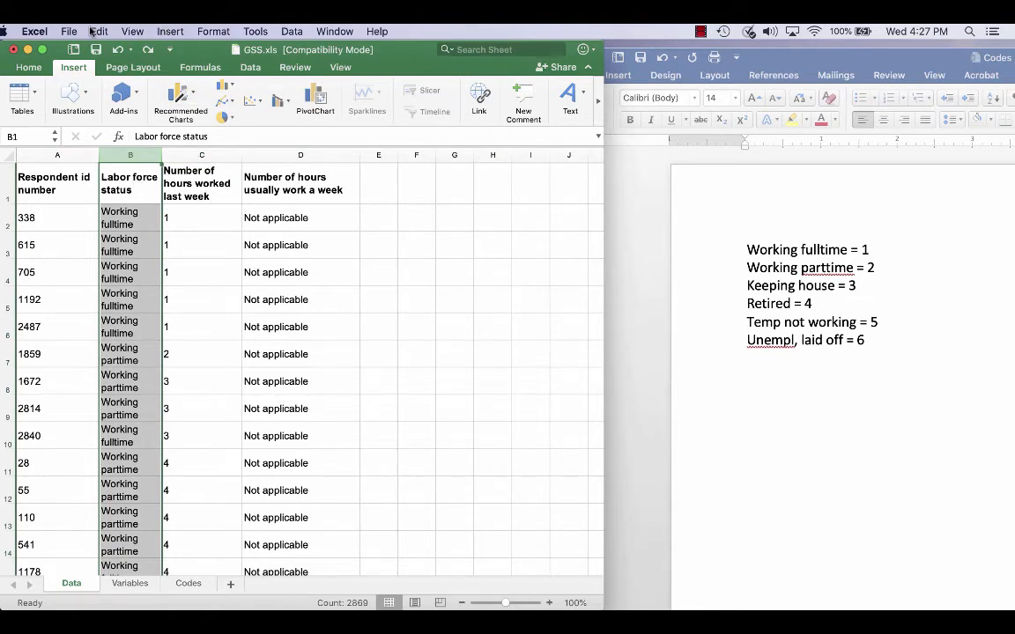
{"action": "left_click", "coordinate": [94, 32]}
{"action": "mouse_move", "coordinate": [197, 234]}
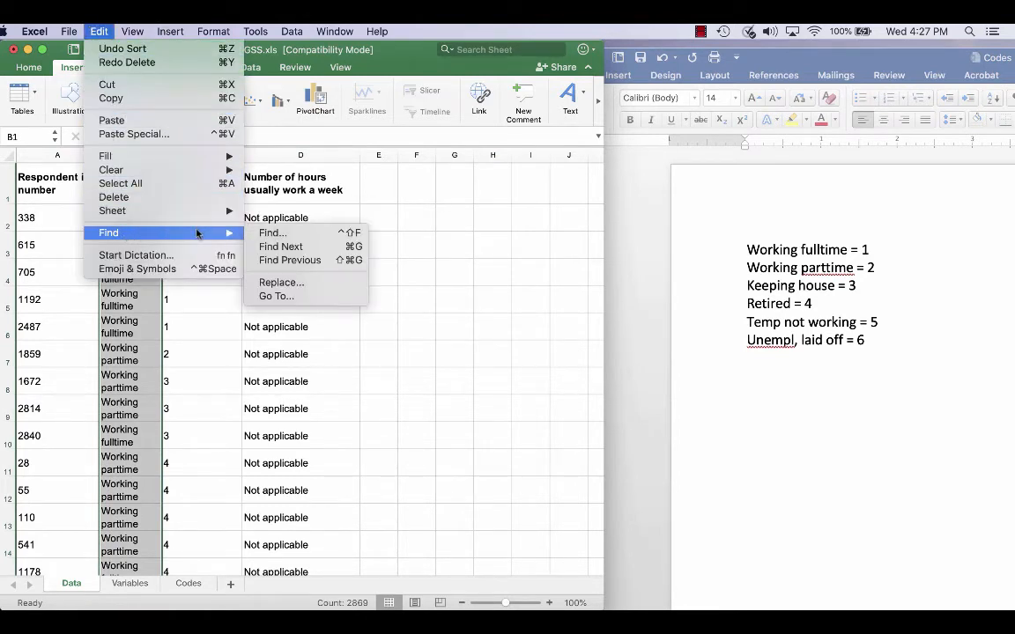
{"action": "left_click", "coordinate": [281, 282]}
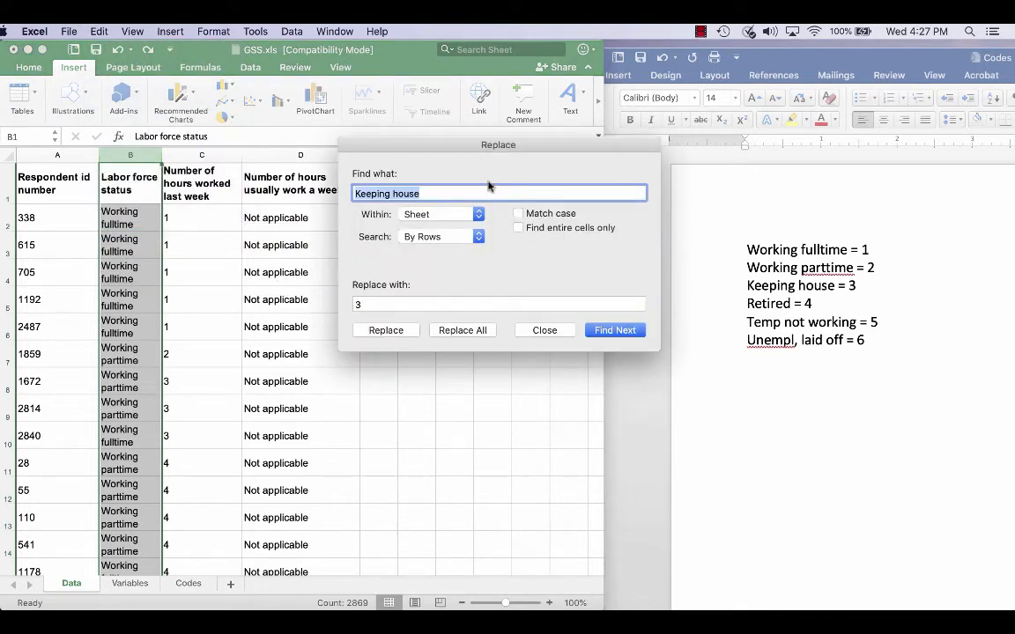
{"action": "key", "text": "BackSpace"}
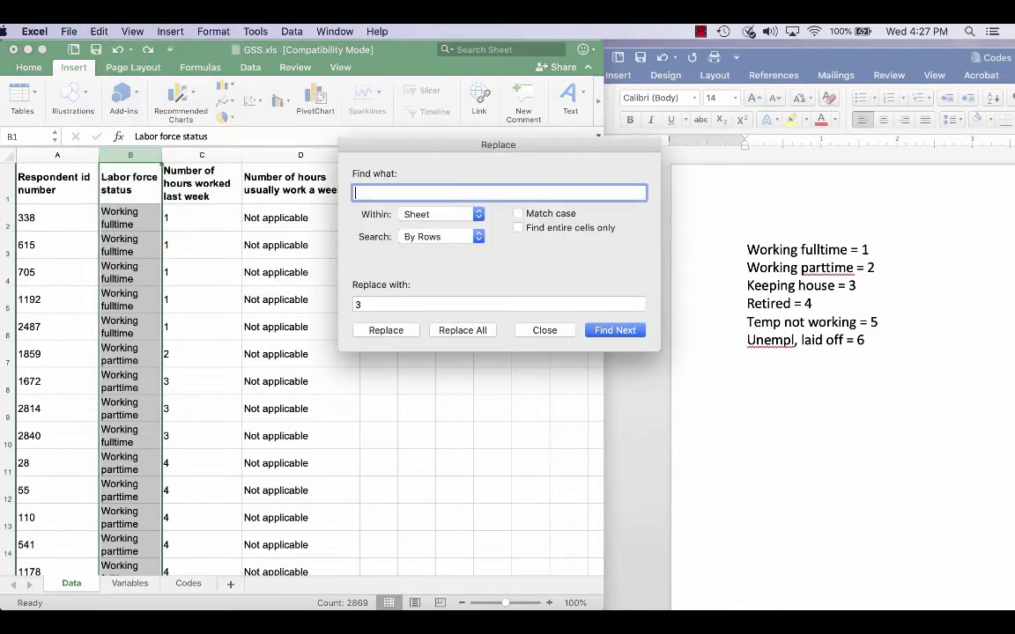
{"action": "left_click", "coordinate": [391, 302]}
{"action": "key", "text": "BackSpace"}
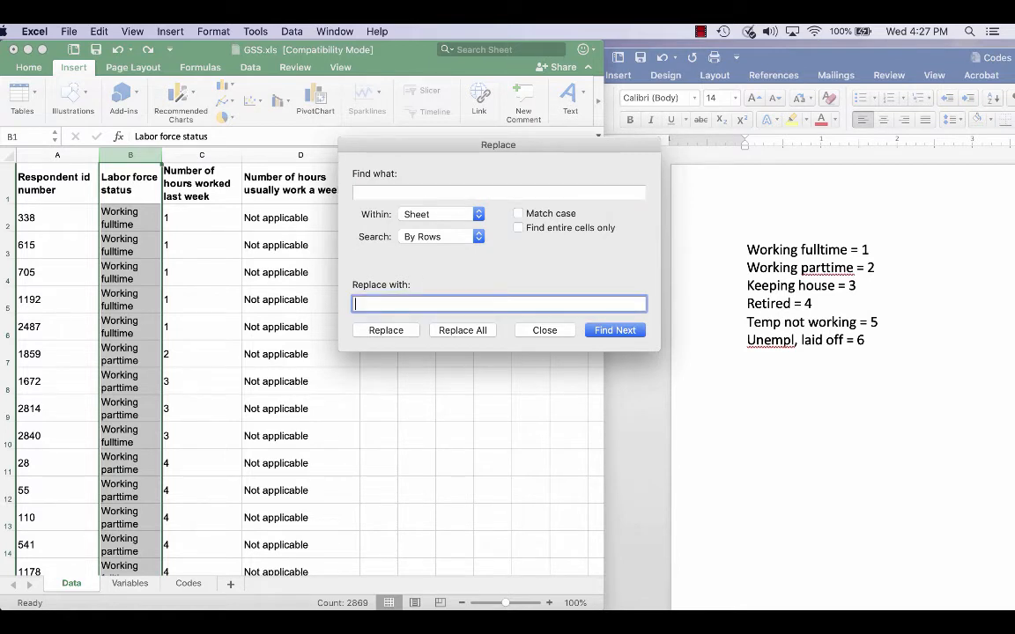
- Replace all "Working fulltime" entries in the Labor force status column with 1
{"action": "left_click", "coordinate": [382, 189]}
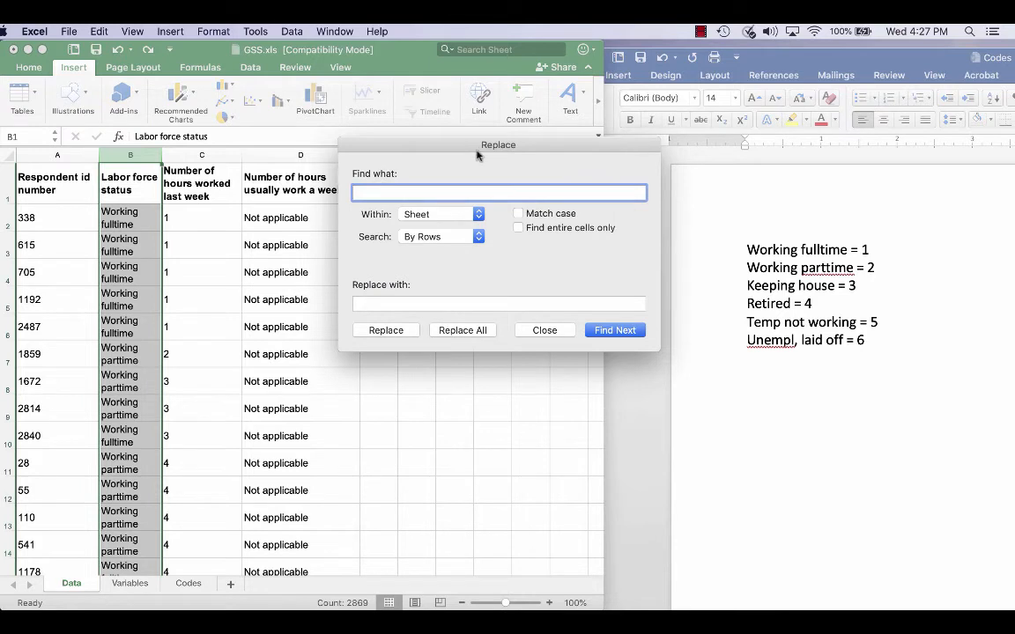
{"action": "type", "text": "Working fulltim"}
{"action": "left_click", "coordinate": [388, 303]}
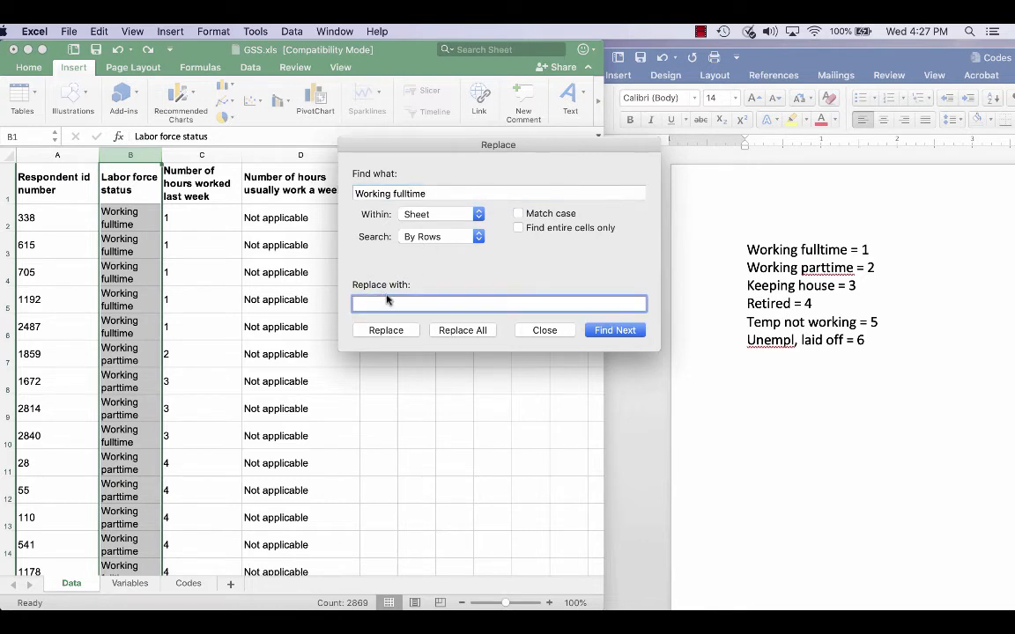
{"action": "type", "text": "1"}
{"action": "left_click", "coordinate": [474, 332]}
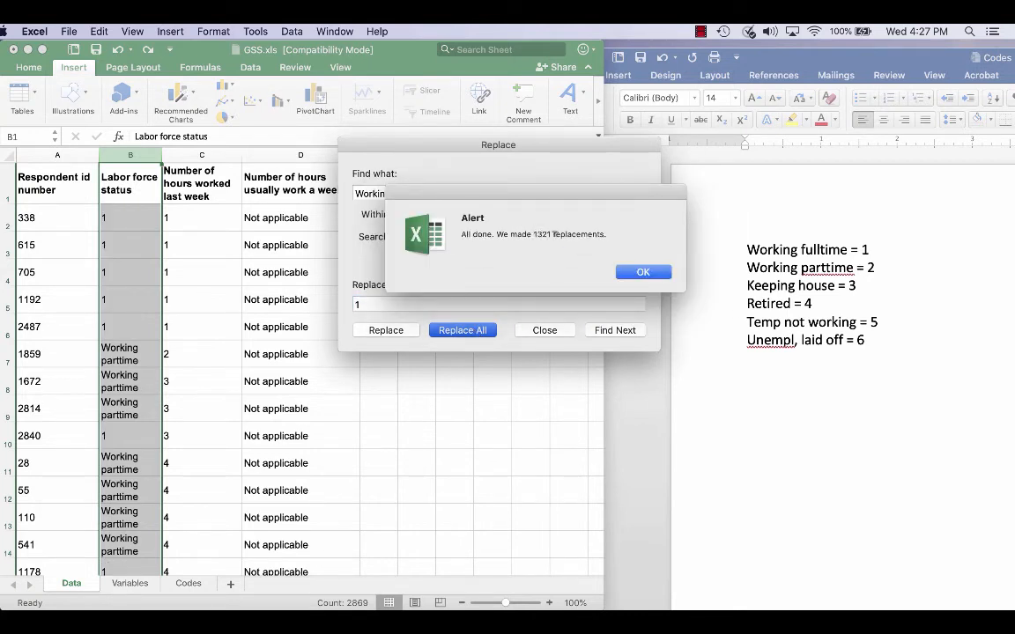
{"action": "left_click", "coordinate": [642, 274]}
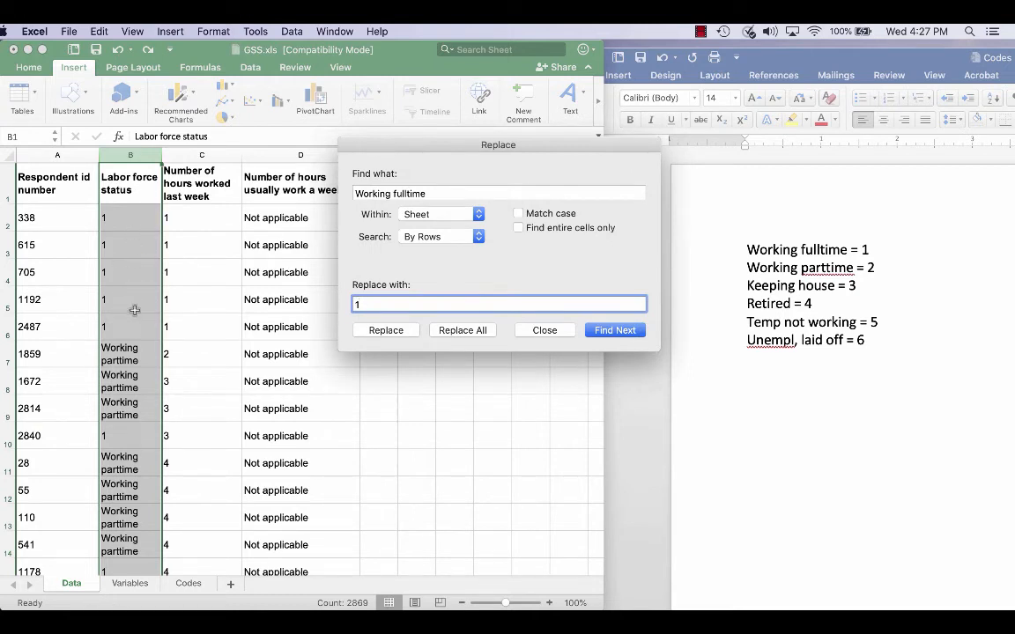
- Try to replace all entries matching "Working partime" in the Labor force status column with 2
{"action": "left_click", "coordinate": [431, 193]}
{"action": "key", "text": "BackSpace"}
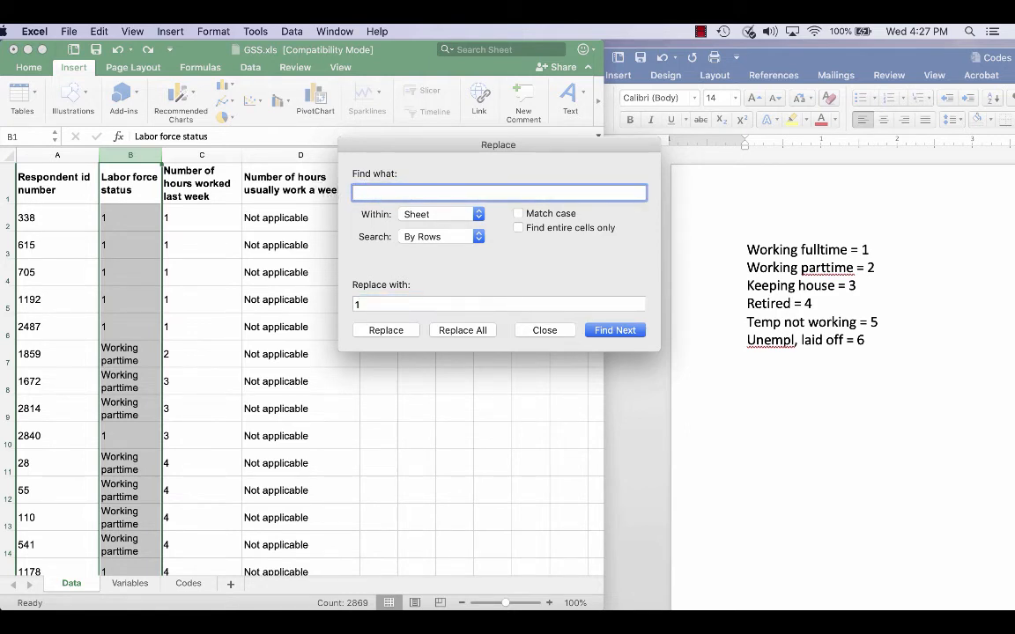
{"action": "type", "text": "Working partime"}
{"action": "key", "text": "Tab"}
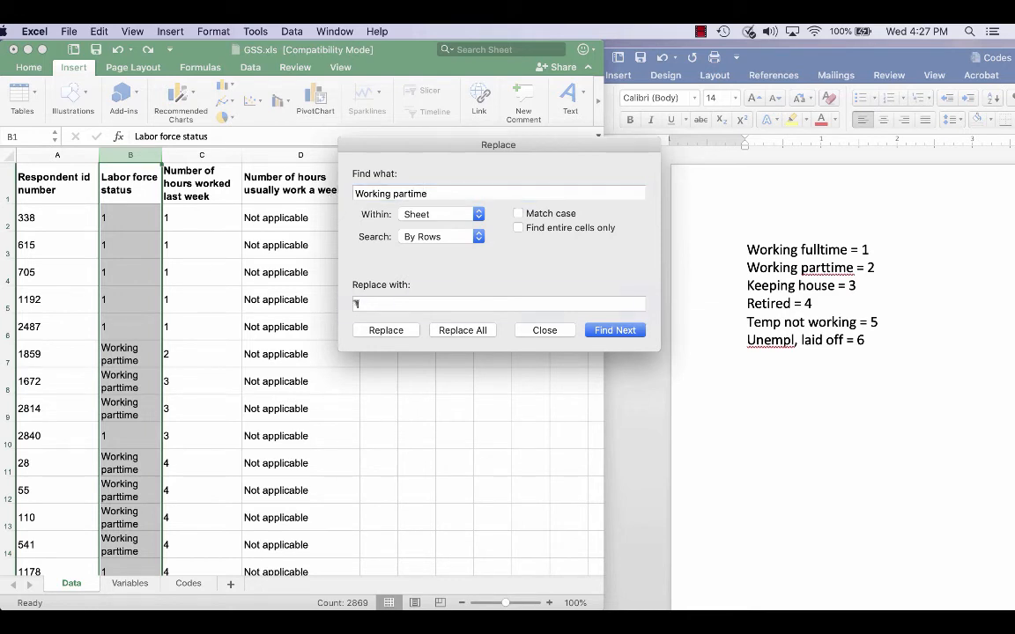
{"action": "type", "text": "2"}
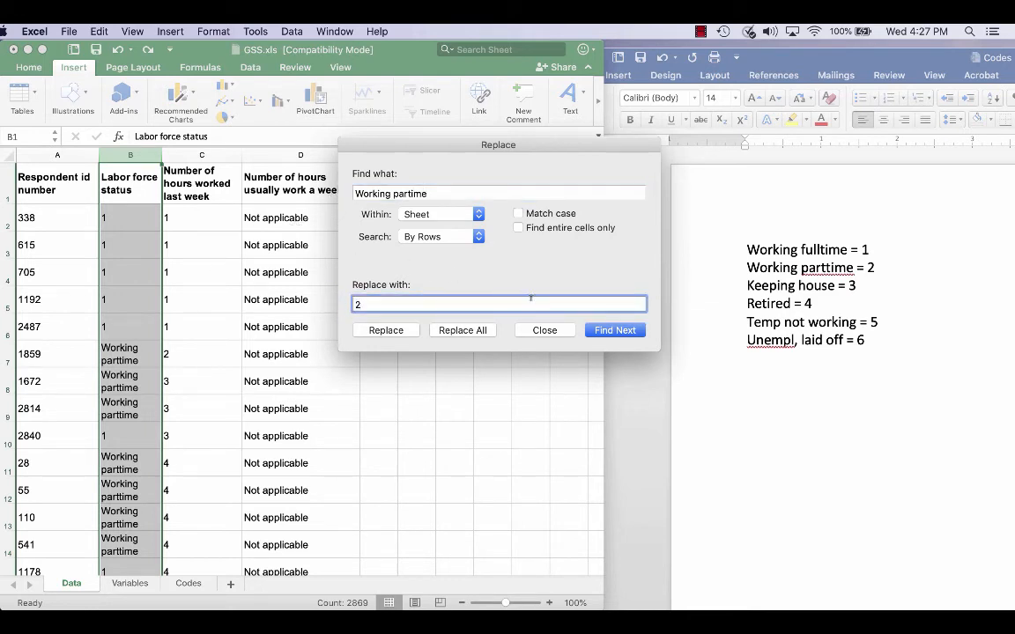
{"action": "left_click", "coordinate": [465, 331]}
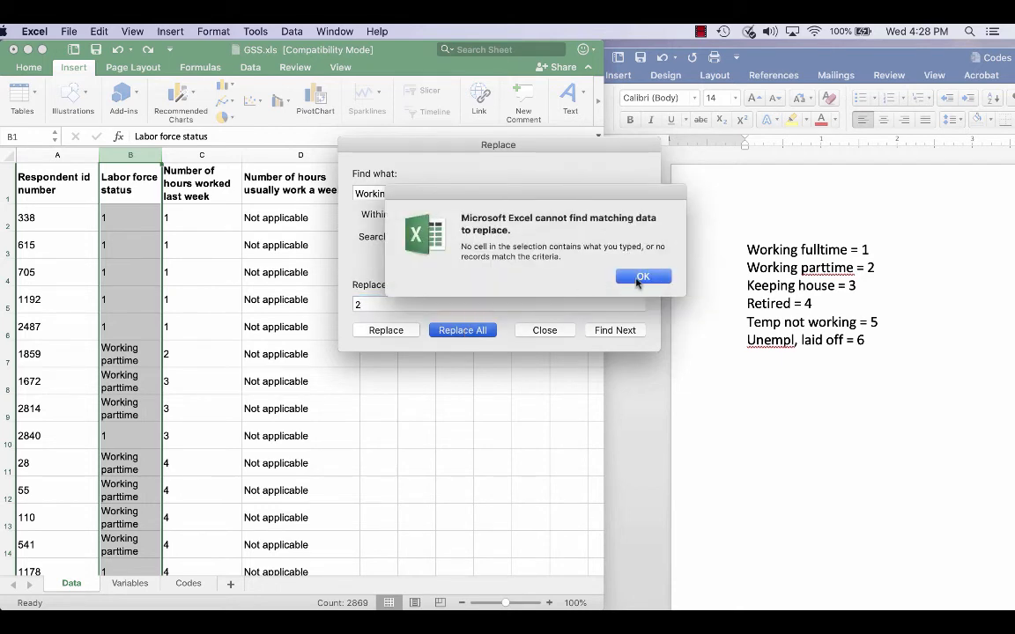
{"action": "left_click", "coordinate": [638, 274]}
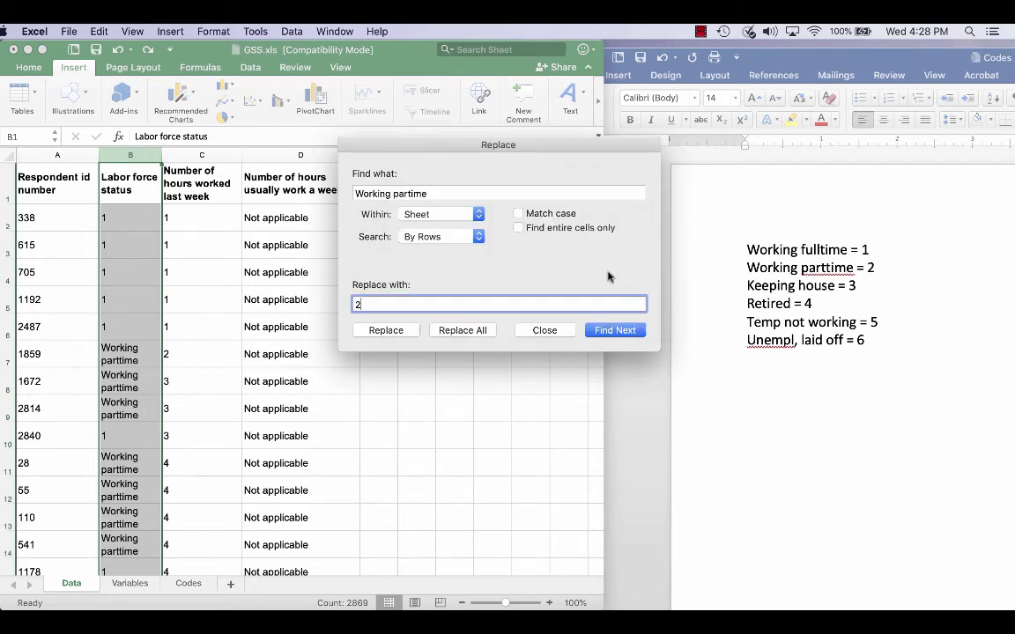
- Correct the search text to "Working parttime" and replace all matching Labor force status entries with 2
{"action": "left_click", "coordinate": [408, 192]}
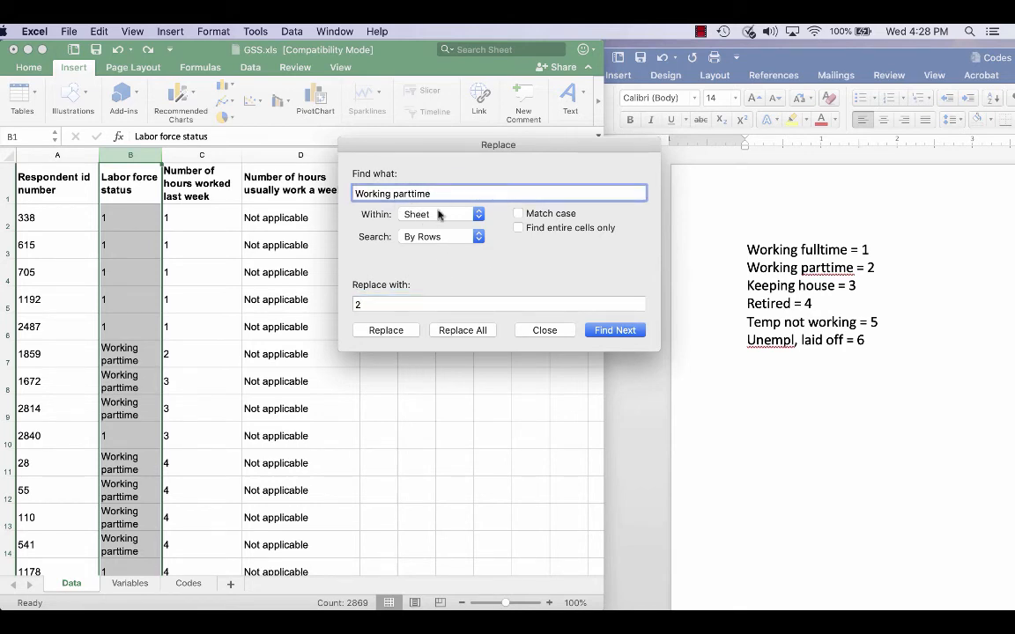
{"action": "left_click", "coordinate": [456, 330]}
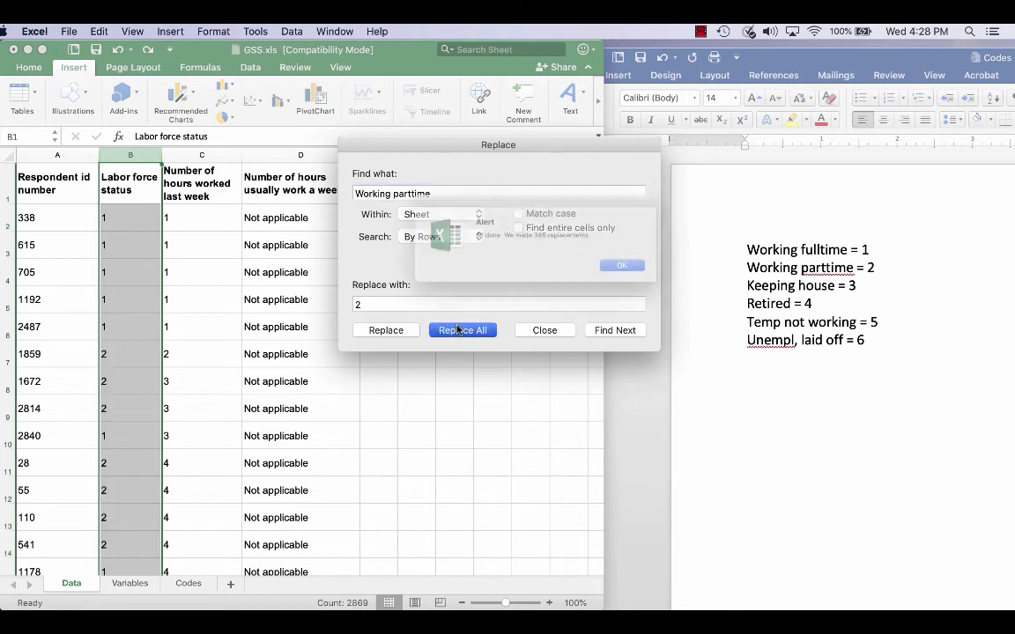
{"action": "left_click", "coordinate": [641, 273]}
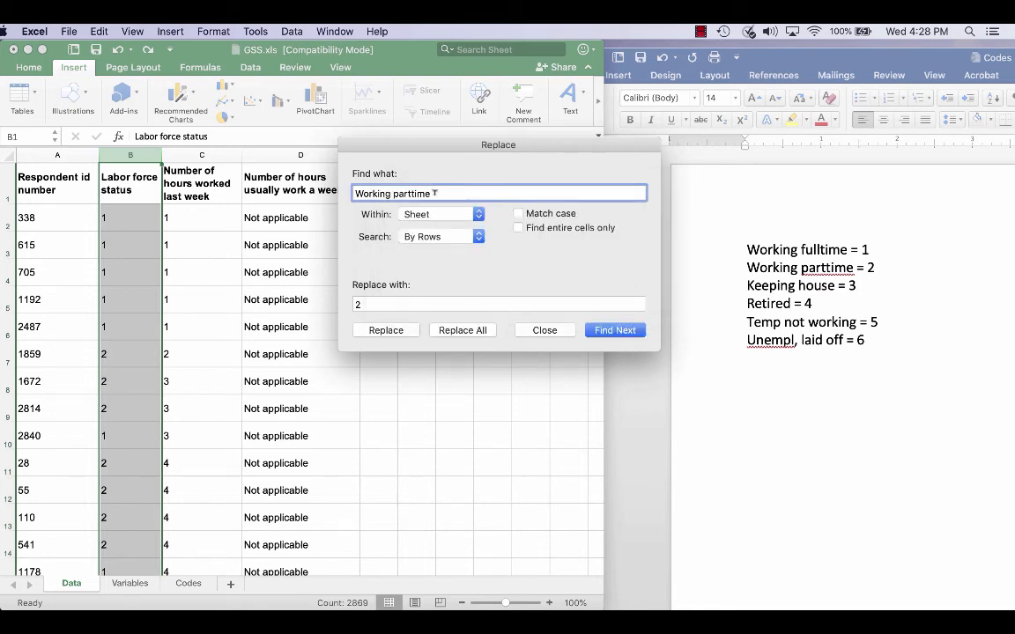
- Replace all "Keeping house" entries in the Labor force status column with 3 and finish replacing
{"action": "left_click_drag", "start_coordinate": [433, 193], "coordinate": [353, 193]}
{"action": "key", "text": "BackSpace"}
{"action": "type", "text": "Keeping house"}
{"action": "left_click", "coordinate": [360, 304]}
{"action": "type", "text": "3"}
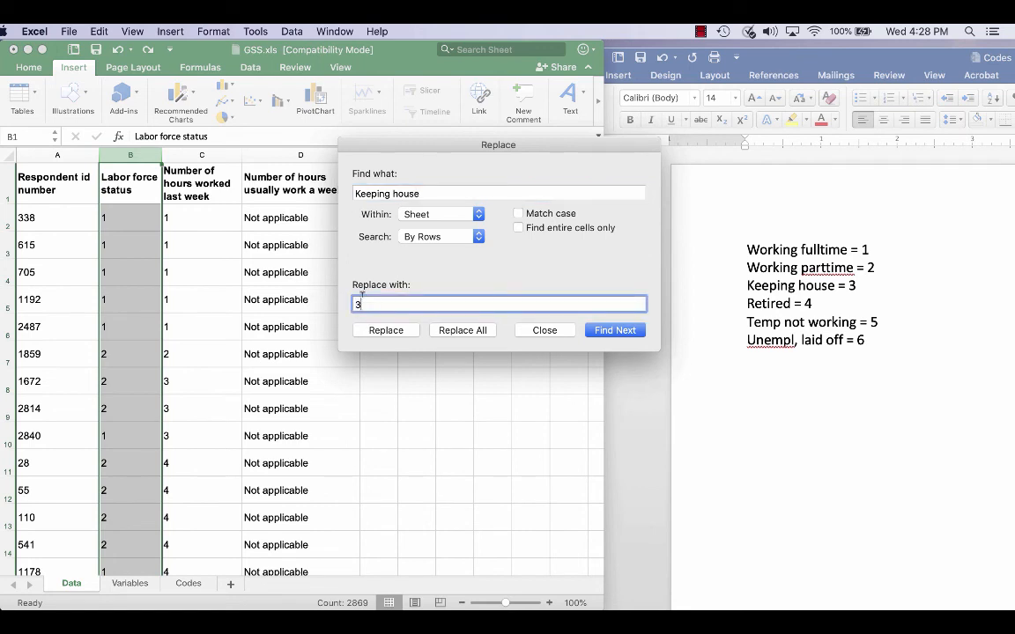
{"action": "left_click", "coordinate": [463, 331]}
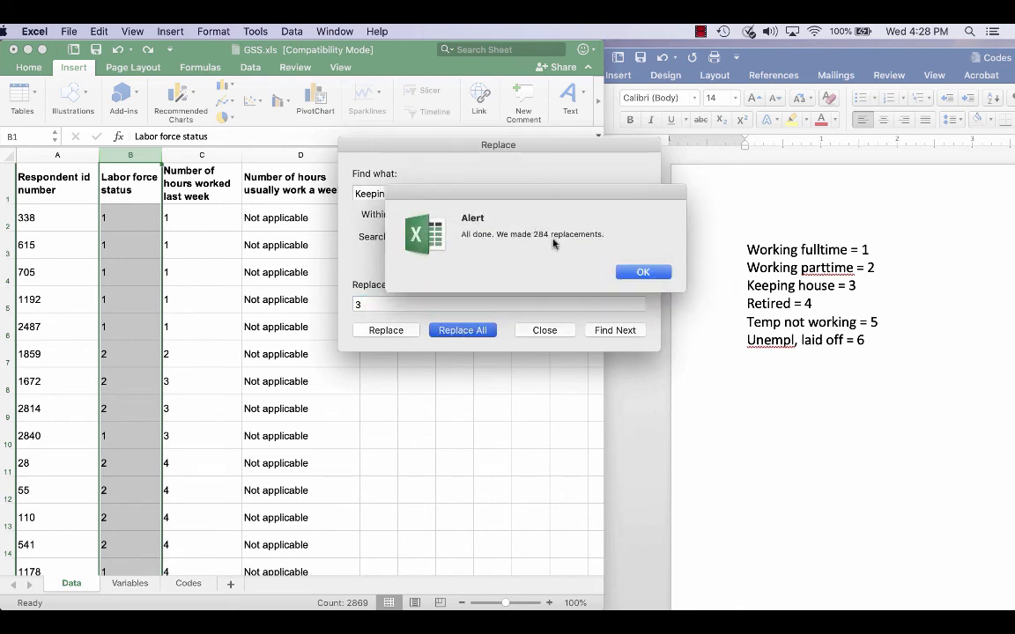
{"action": "left_click", "coordinate": [640, 274]}
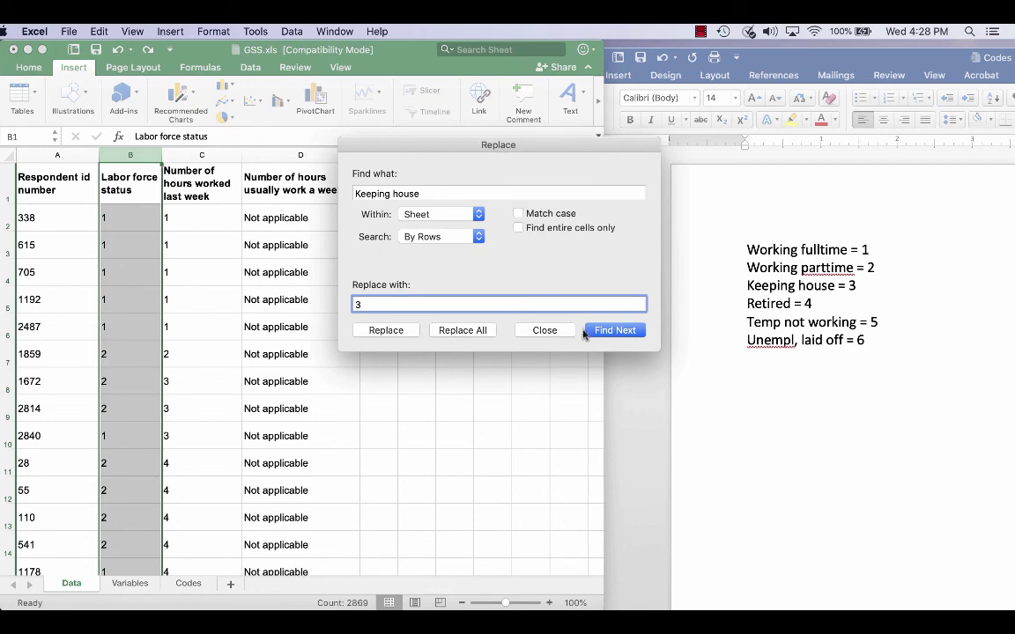
{"action": "left_click", "coordinate": [545, 331]}
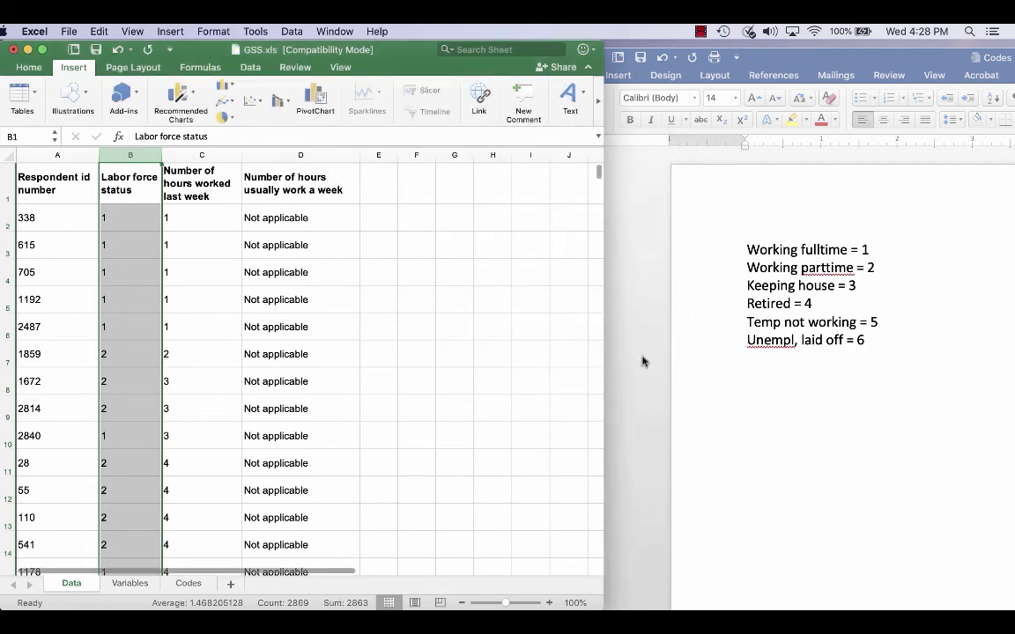